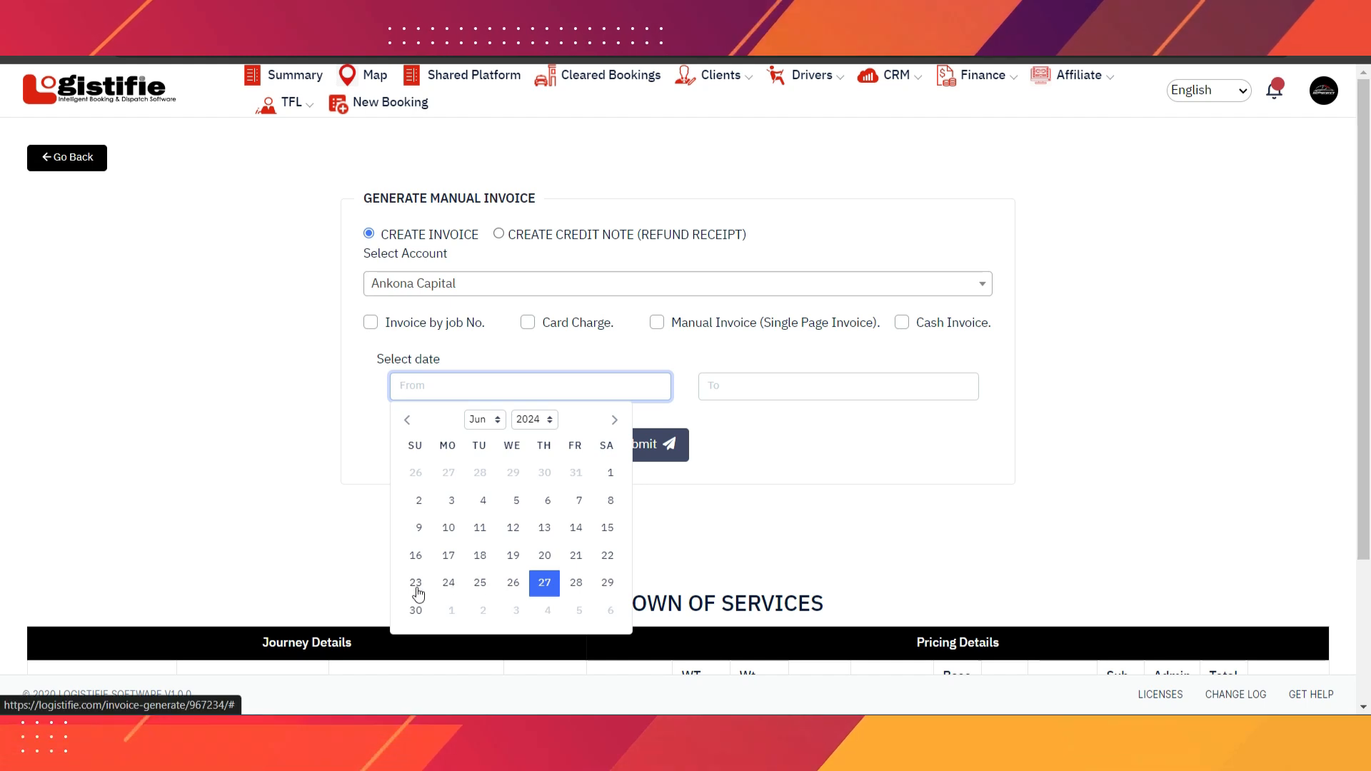
- Load Ankona Capital's jobs from 20/06/2024 to 30/06/2024
{"action": "left_click", "coordinate": [544, 555]}
{"action": "left_click", "coordinate": [734, 386]}
{"action": "left_click", "coordinate": [722, 609]}
{"action": "left_click", "coordinate": [647, 446]}
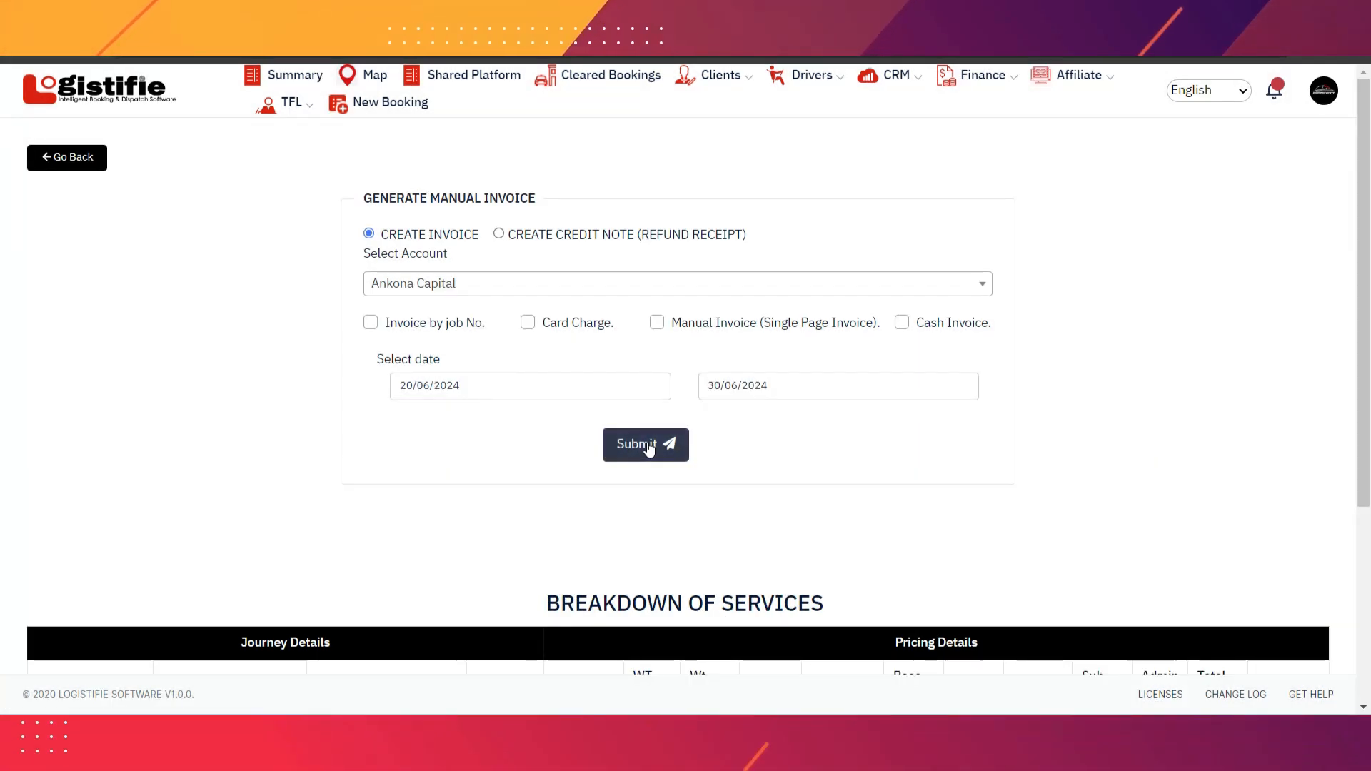
{"action": "scroll", "coordinate": [306, 503], "scroll_direction": "down", "scroll_amount": 3}
{"action": "scroll", "coordinate": [306, 502], "scroll_direction": "up", "scroll_amount": 3}
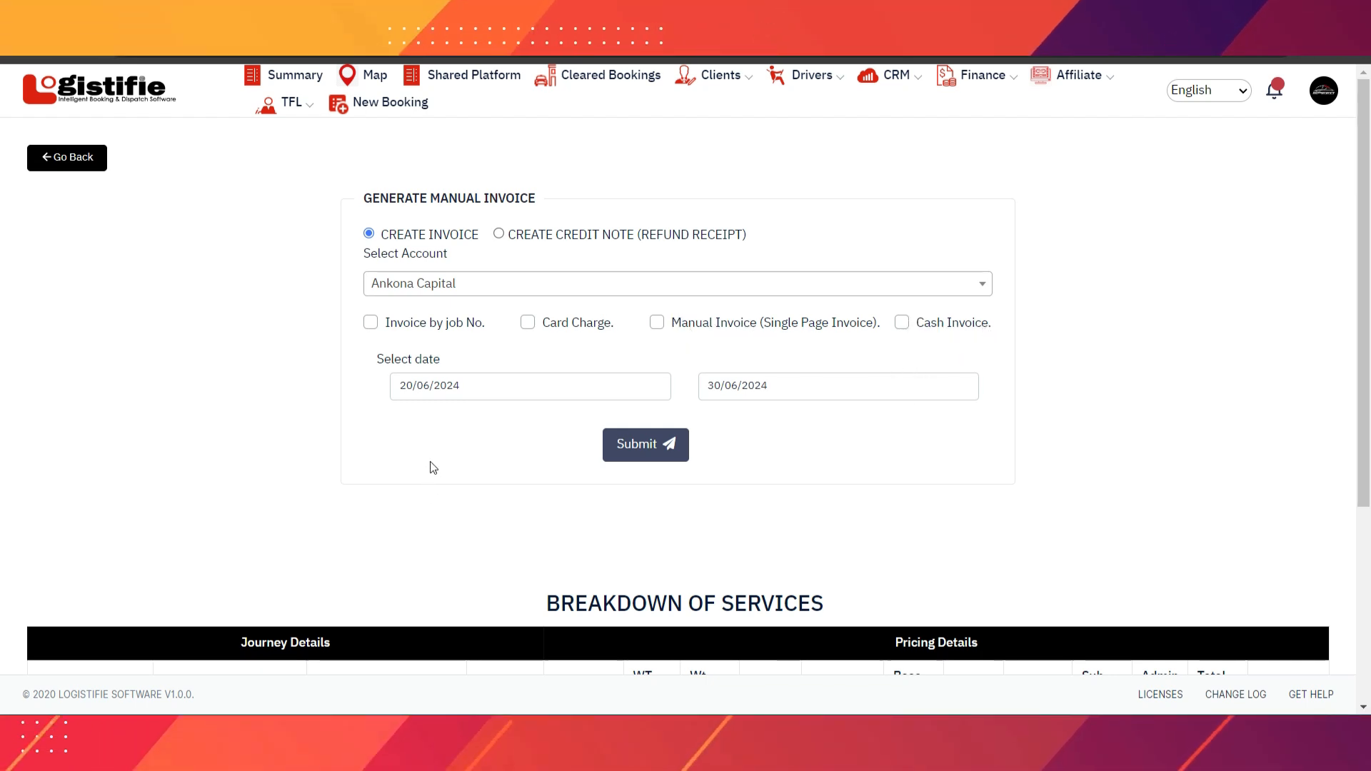
{"action": "scroll", "coordinate": [432, 464], "scroll_direction": "down", "scroll_amount": 4}
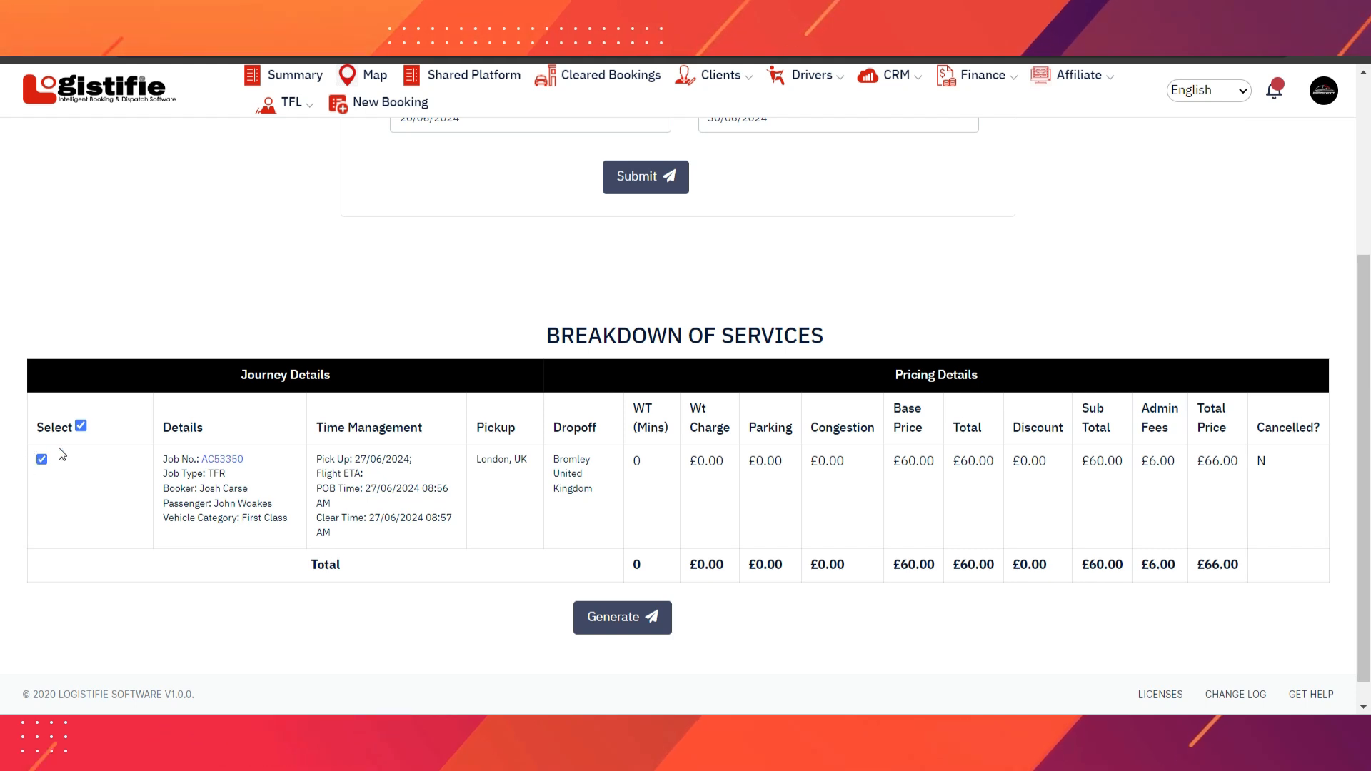
- Select only job AC53350 and generate its invoice preview
{"action": "left_click", "coordinate": [81, 425]}
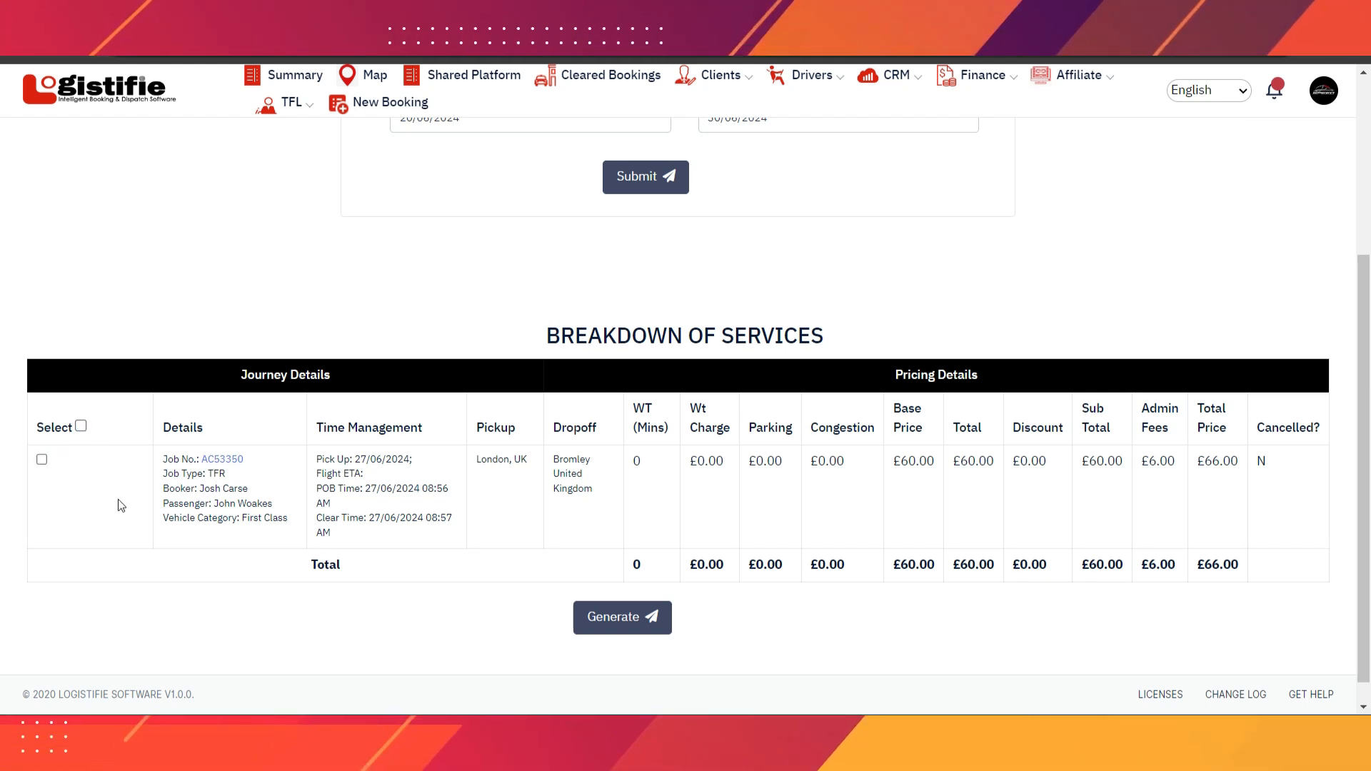
{"action": "left_click", "coordinate": [43, 461]}
{"action": "left_click", "coordinate": [626, 629]}
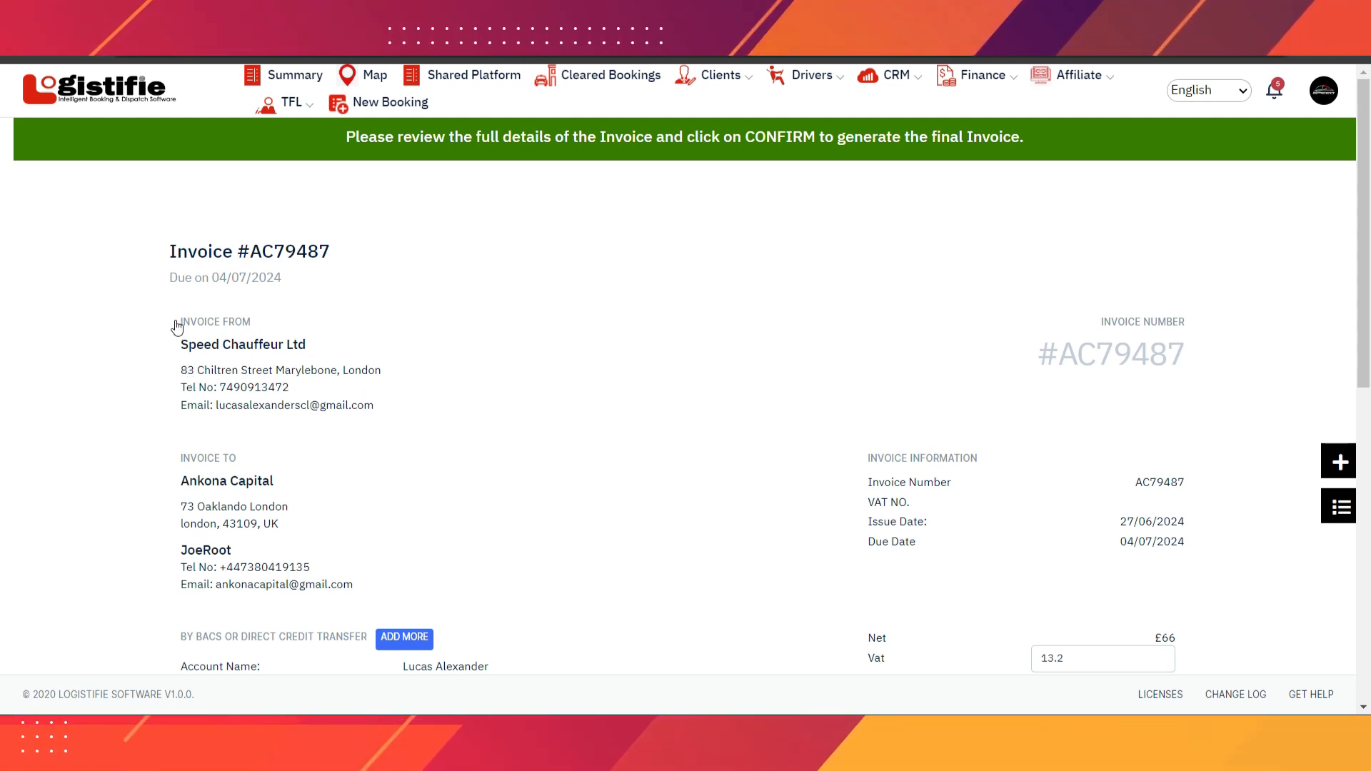
- Review draft invoice #AC79487 and edit its VAT amount
{"action": "scroll", "coordinate": [514, 346], "scroll_direction": "down", "scroll_amount": 3}
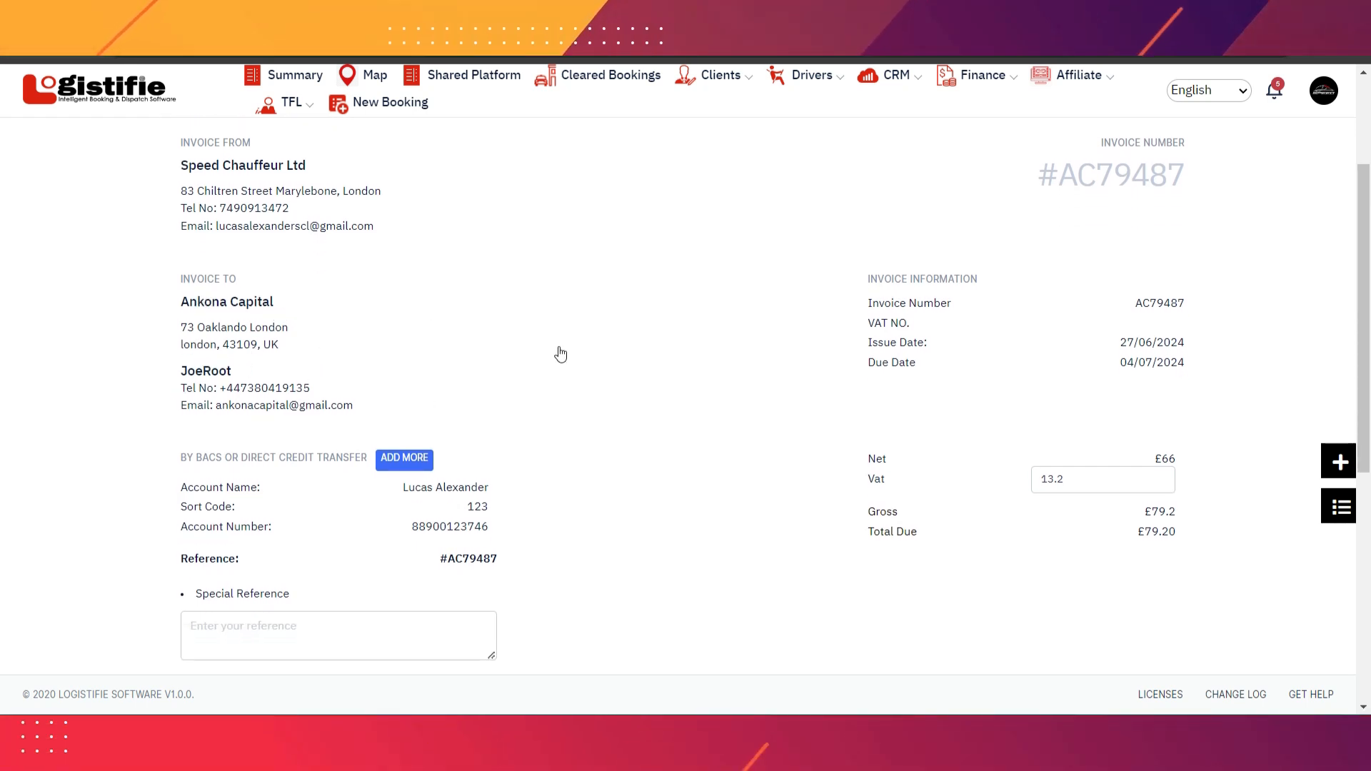
{"action": "scroll", "coordinate": [560, 352], "scroll_direction": "down", "scroll_amount": 2}
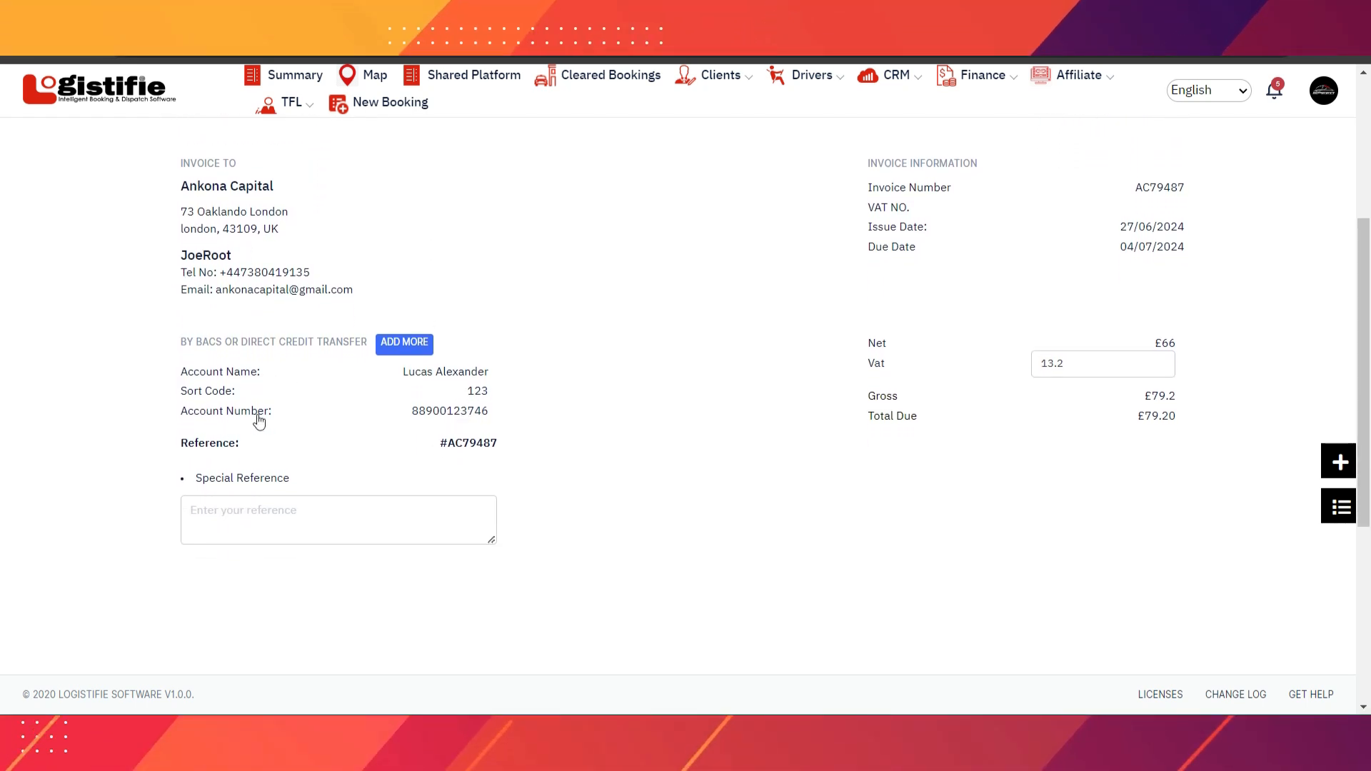
{"action": "scroll", "coordinate": [888, 429], "scroll_direction": "down", "scroll_amount": 2}
{"action": "scroll", "coordinate": [973, 514], "scroll_direction": "up", "scroll_amount": 3}
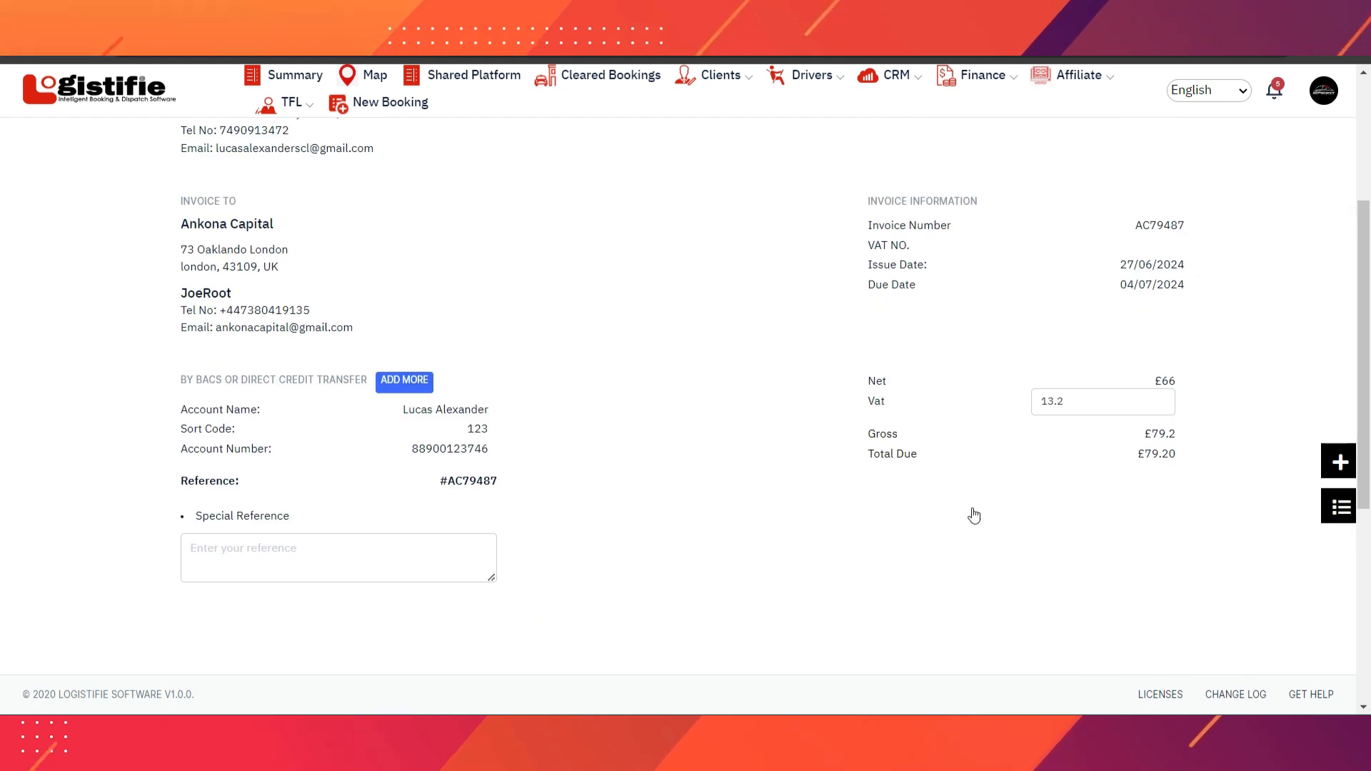
{"action": "left_click", "coordinate": [1082, 401]}
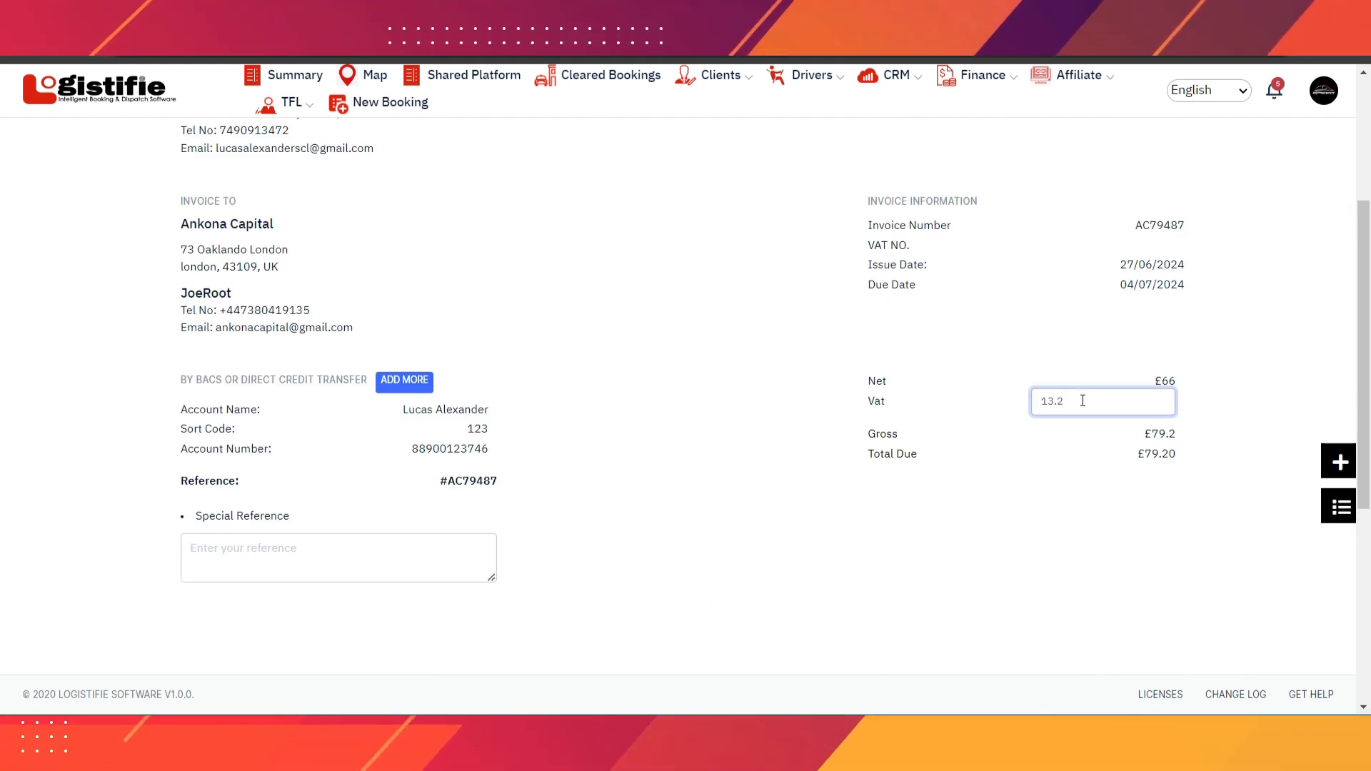
{"action": "key", "text": "BackSpace"}
{"action": "key", "text": "BackSpace"}
{"action": "key", "text": "BackSpace"}
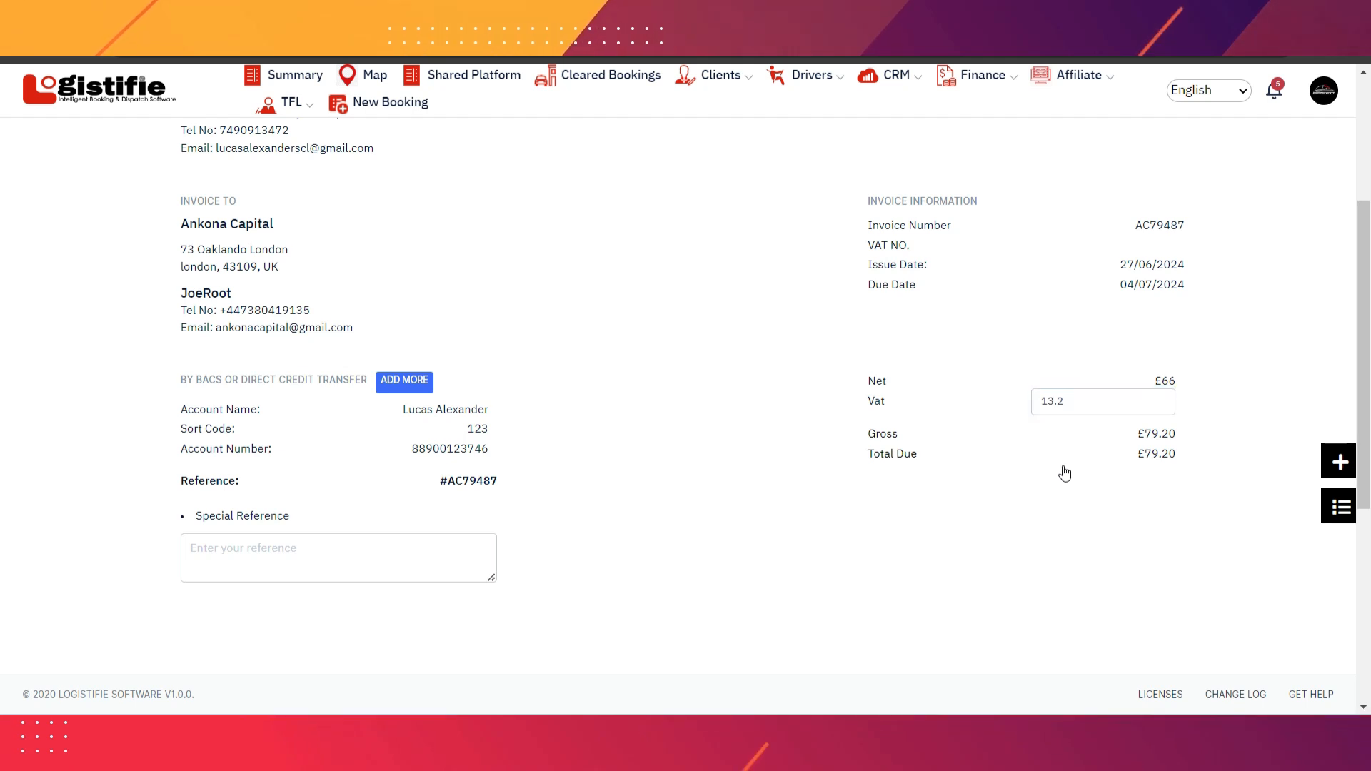
- Create the final £79.20 invoice with 13.2 VAT
{"action": "scroll", "coordinate": [722, 379], "scroll_direction": "down", "scroll_amount": 5}
{"action": "scroll", "coordinate": [723, 372], "scroll_direction": "down", "scroll_amount": 1}
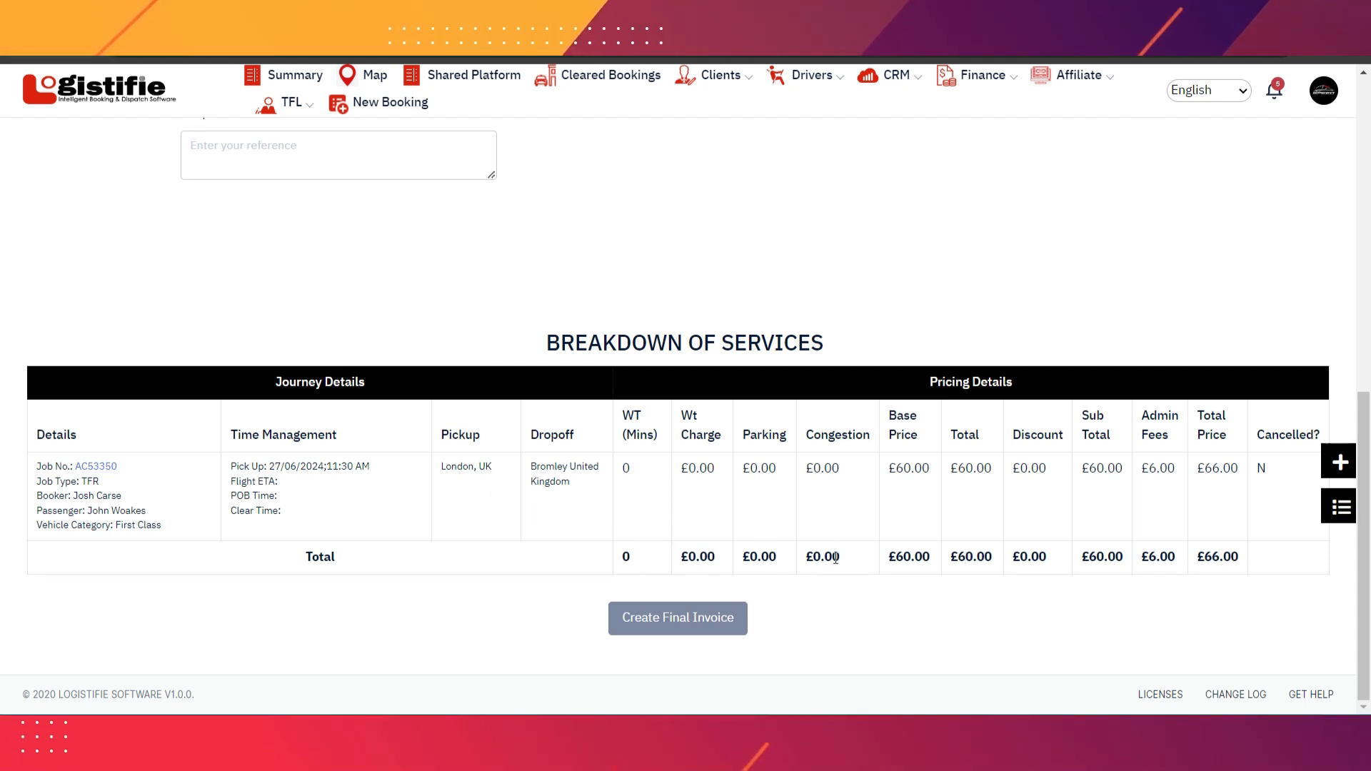
{"action": "left_click", "coordinate": [670, 618]}
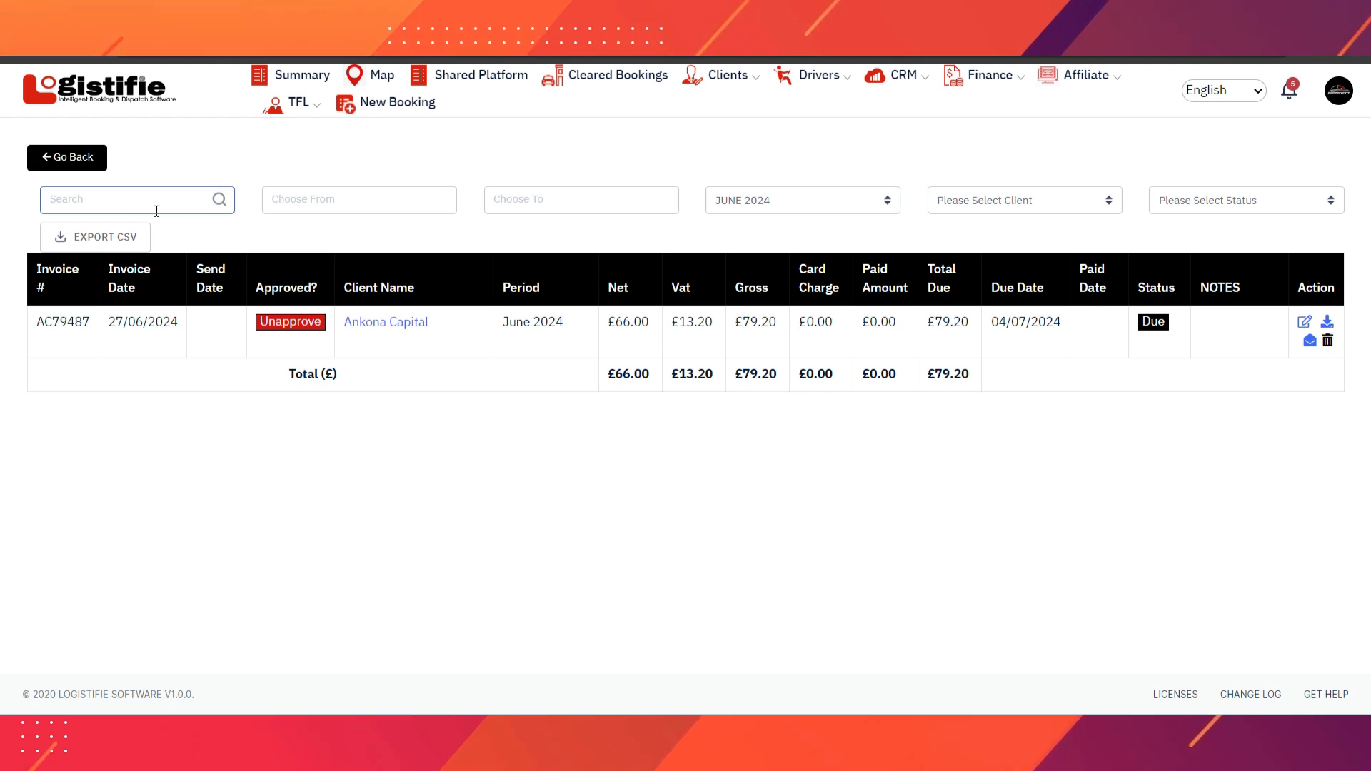
- Finalise the invoice and set the list date range to 20/06/2024–29/06/2024
{"action": "left_click", "coordinate": [234, 237]}
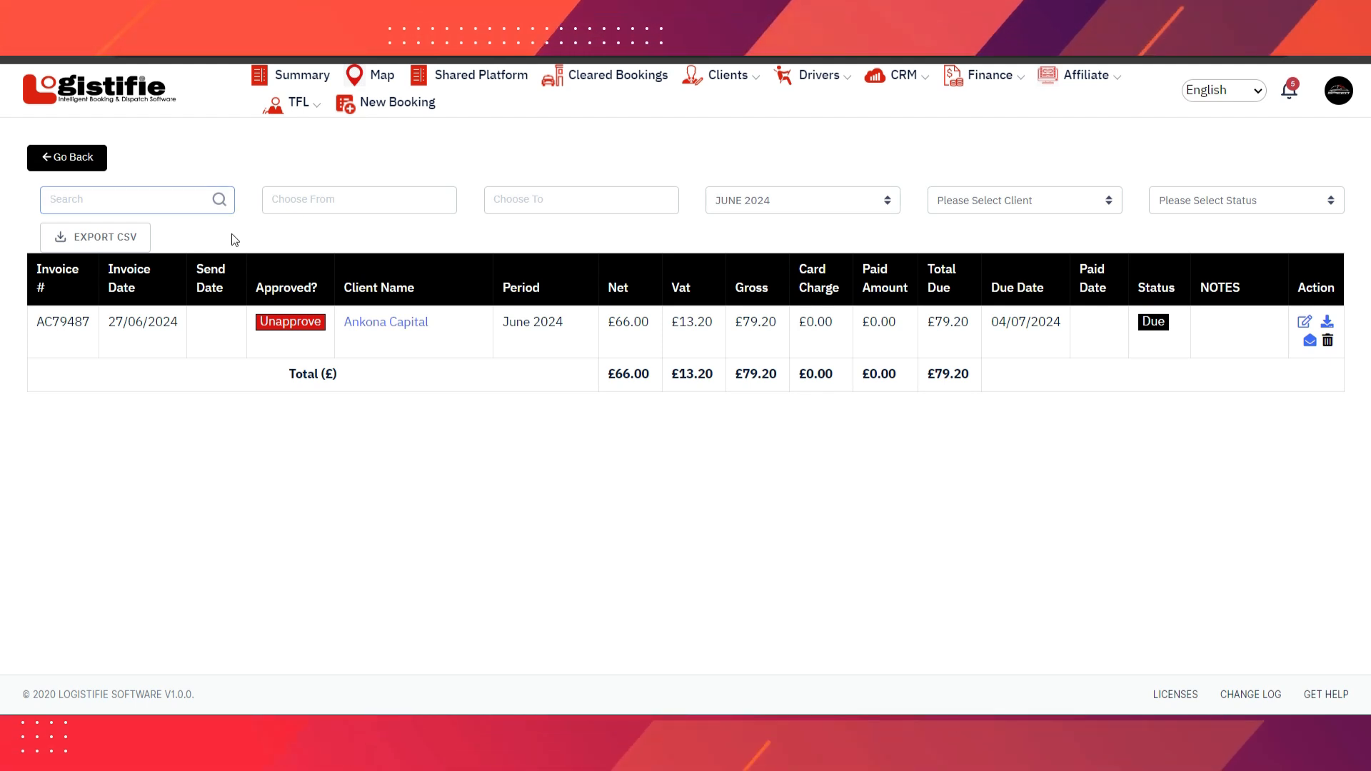
{"action": "left_click", "coordinate": [377, 206]}
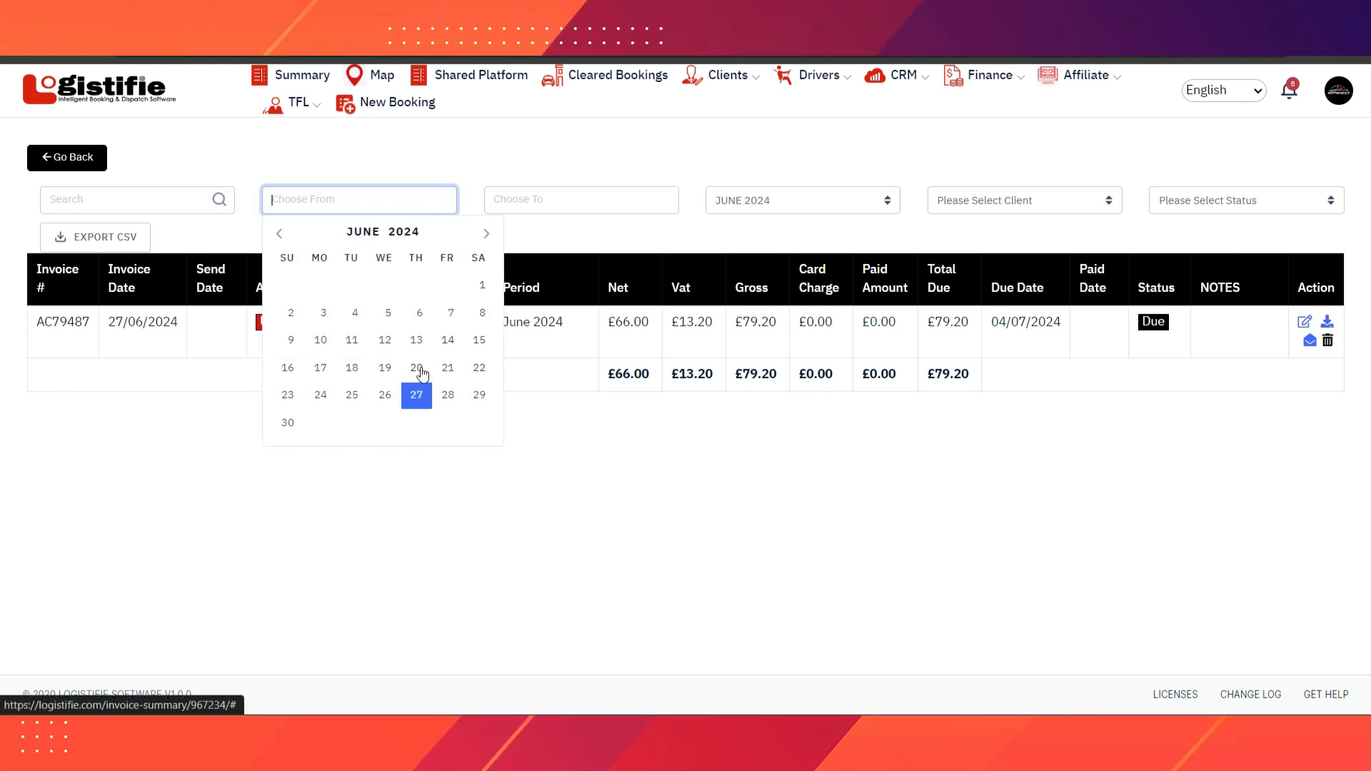
{"action": "left_click", "coordinate": [419, 367]}
{"action": "left_click", "coordinate": [541, 208]}
{"action": "left_click", "coordinate": [697, 398]}
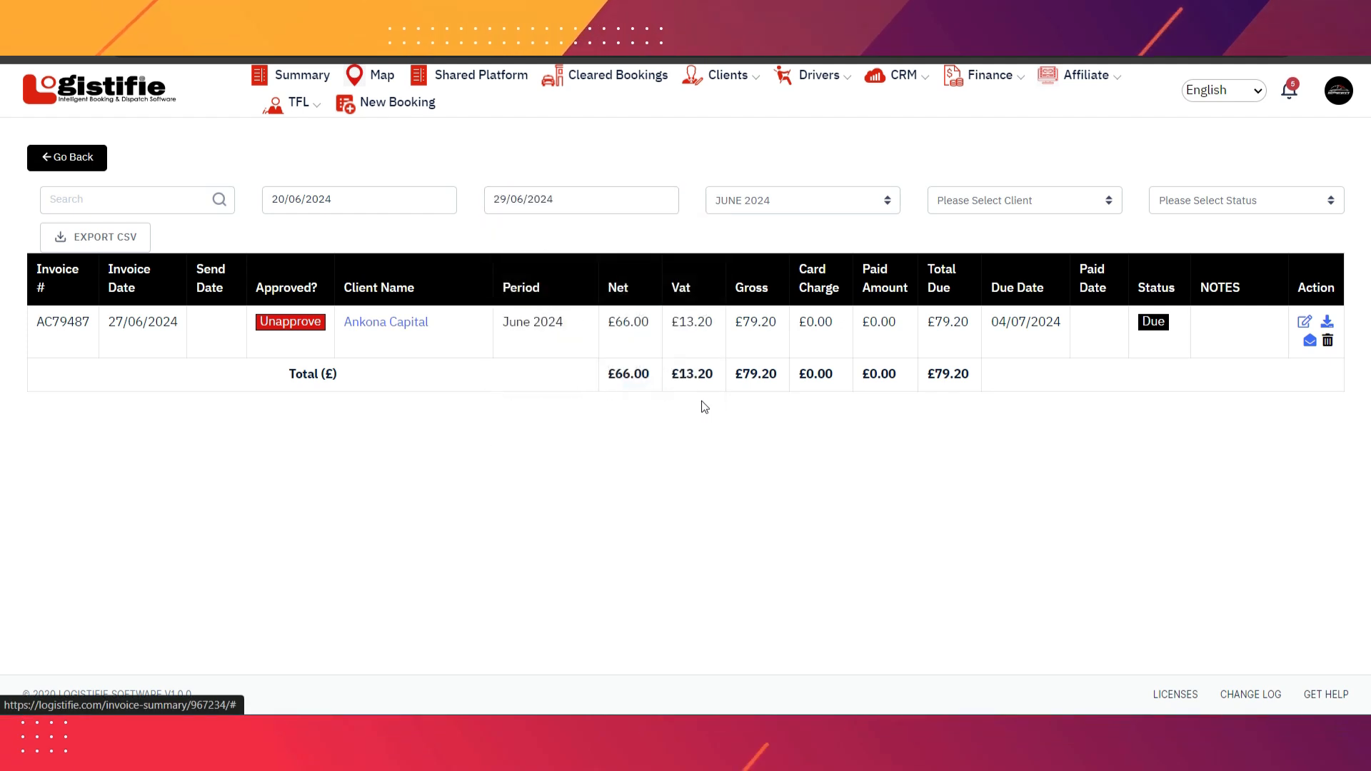
- Filter the invoice list to JUNE 2024, Ankona Capital and Due status
{"action": "left_click", "coordinate": [790, 199]}
{"action": "left_click", "coordinate": [790, 199]}
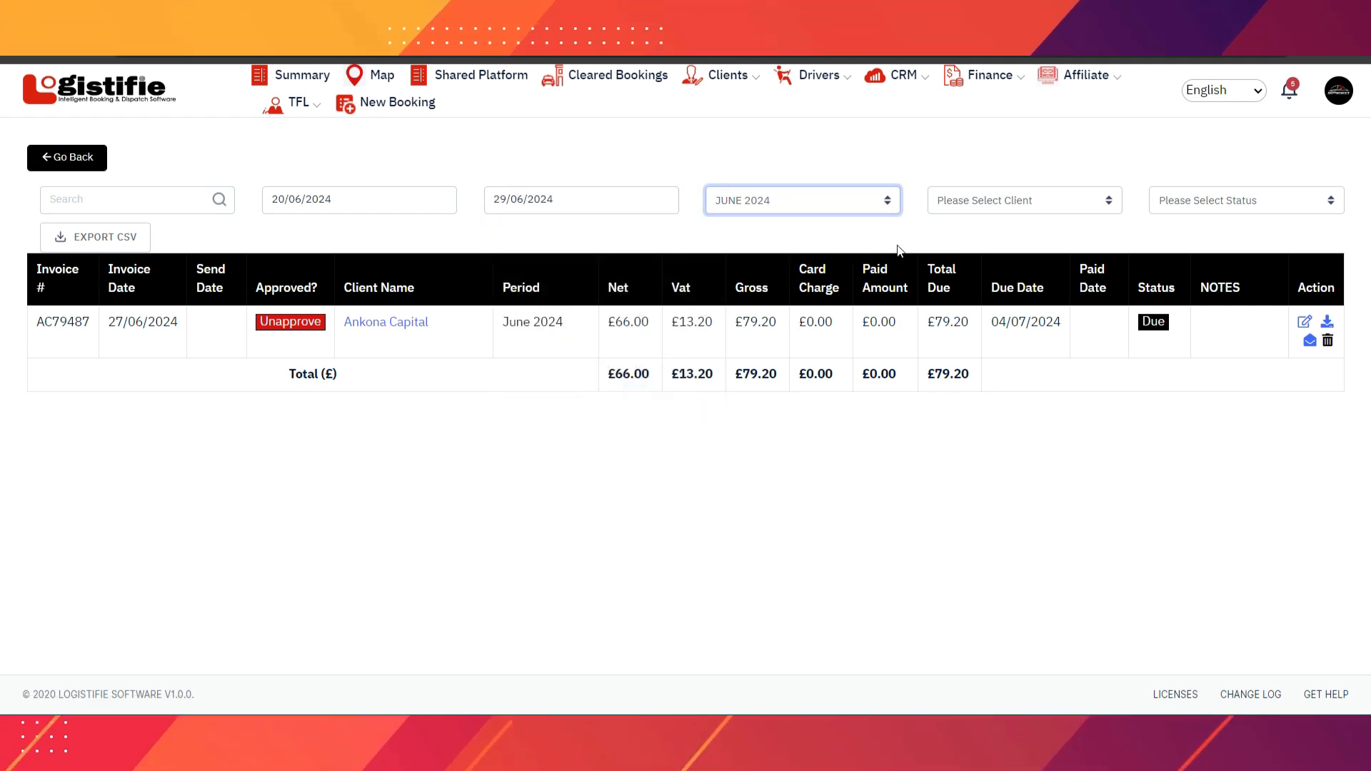
{"action": "left_click", "coordinate": [1001, 200]}
{"action": "left_click", "coordinate": [1008, 236]}
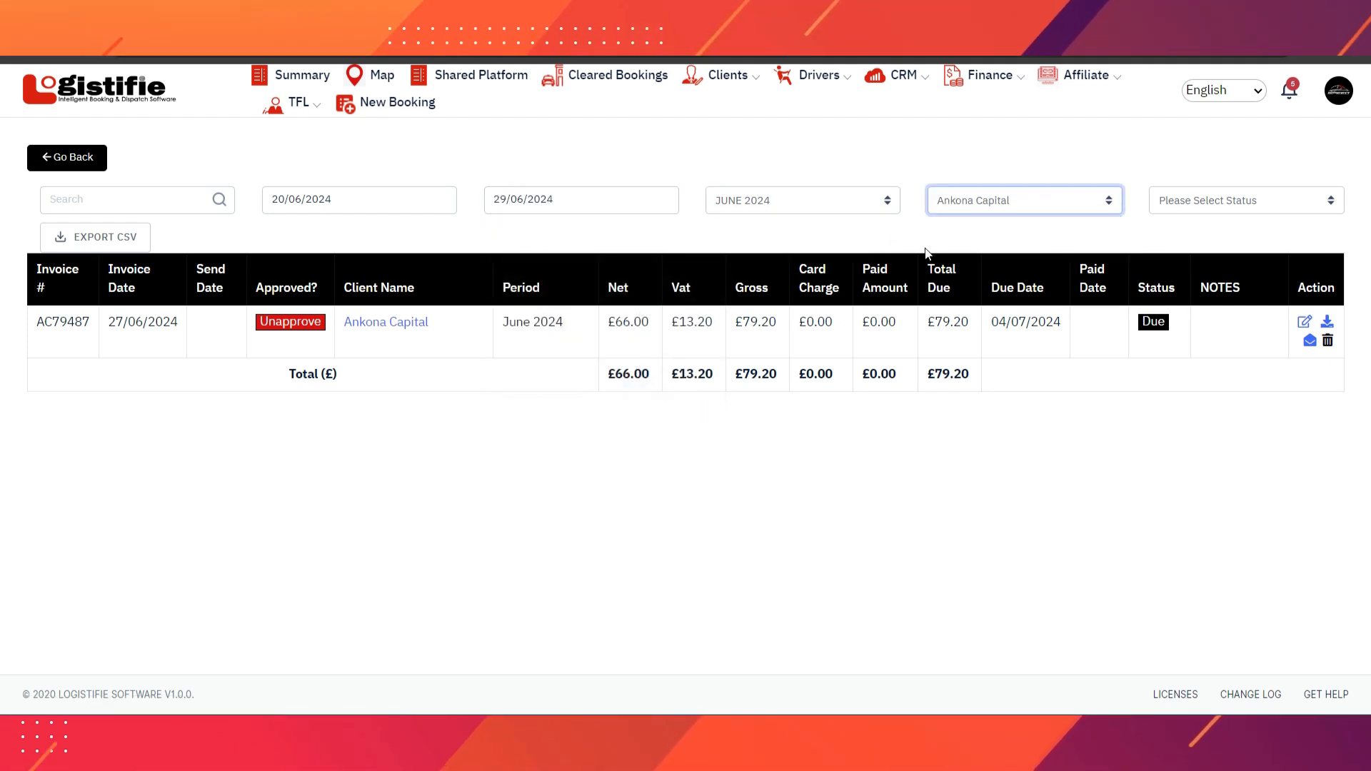
{"action": "left_click", "coordinate": [1218, 205]}
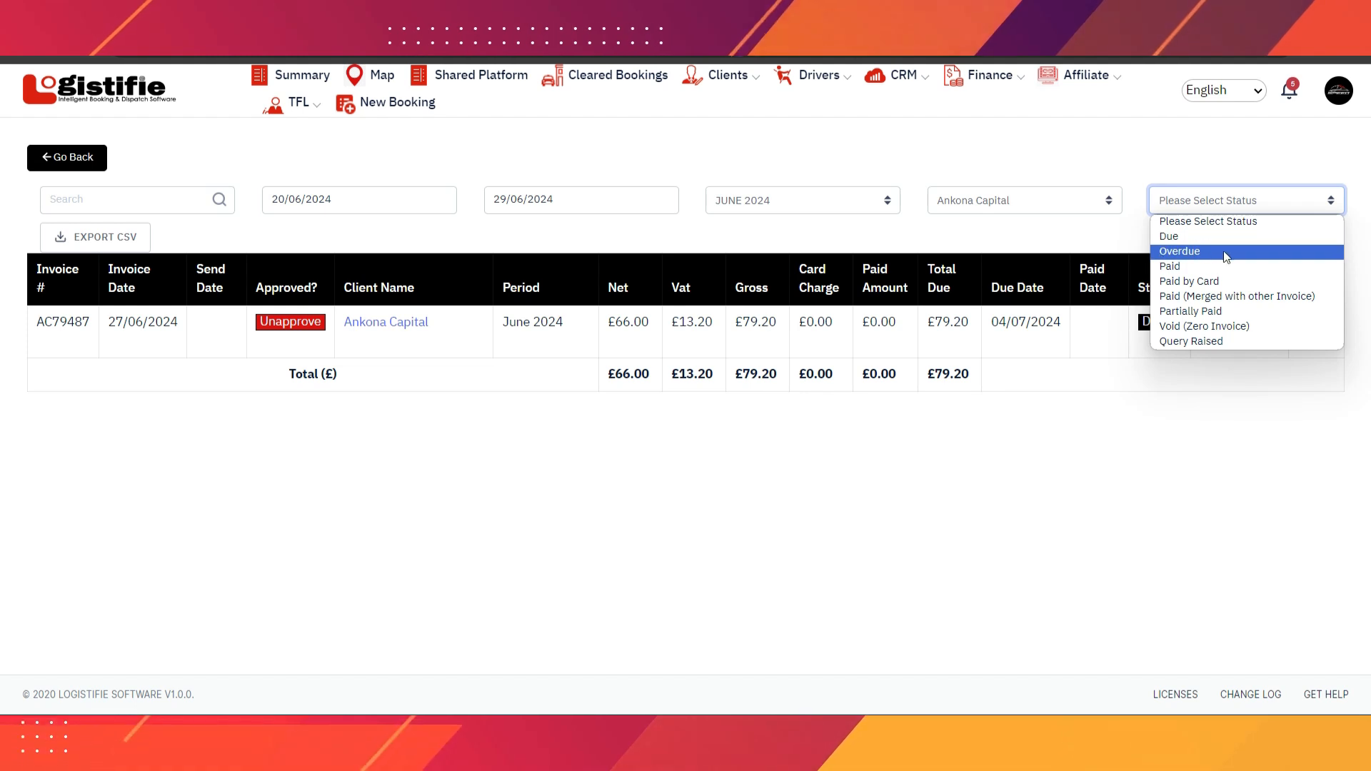
{"action": "left_click", "coordinate": [1185, 236]}
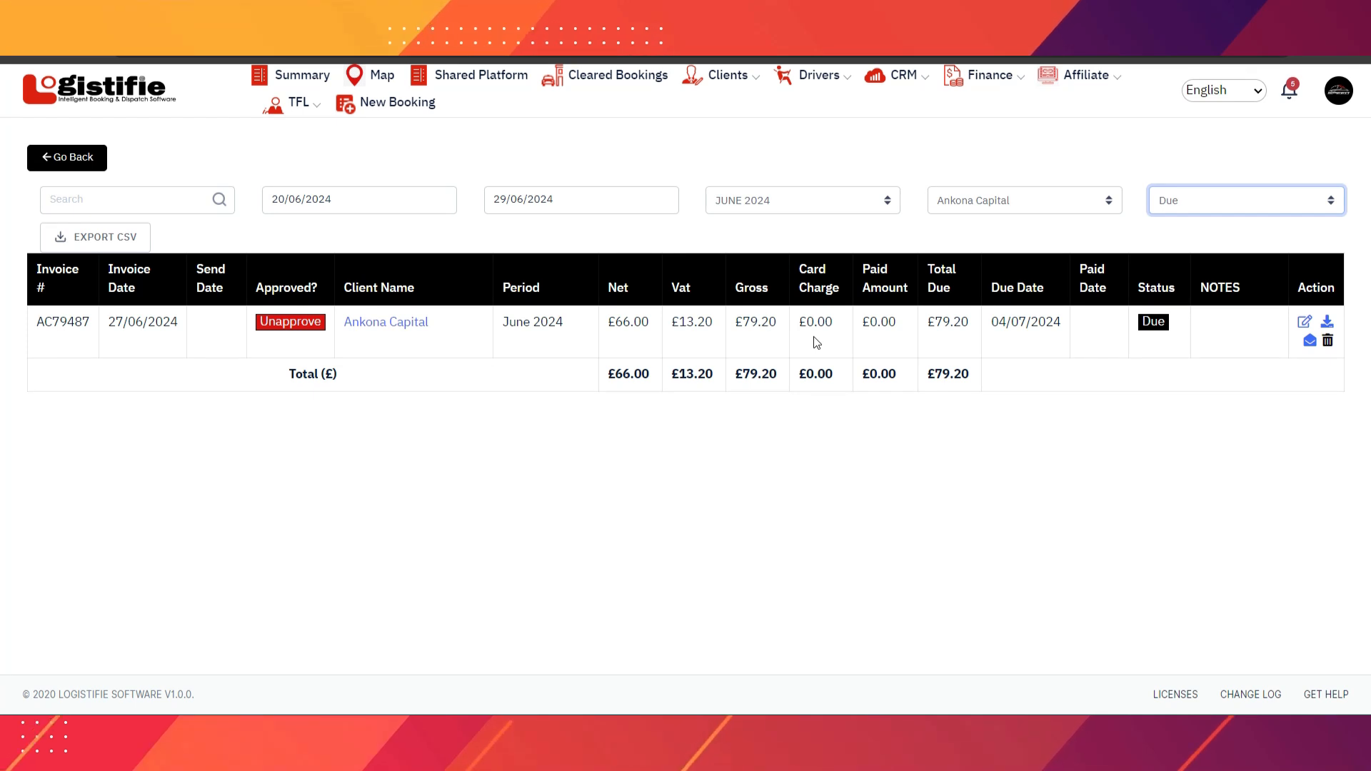
- Set invoice AC79487 to Approved and Paid with paid date 27/06/2024, and save
{"action": "left_click", "coordinate": [1303, 325]}
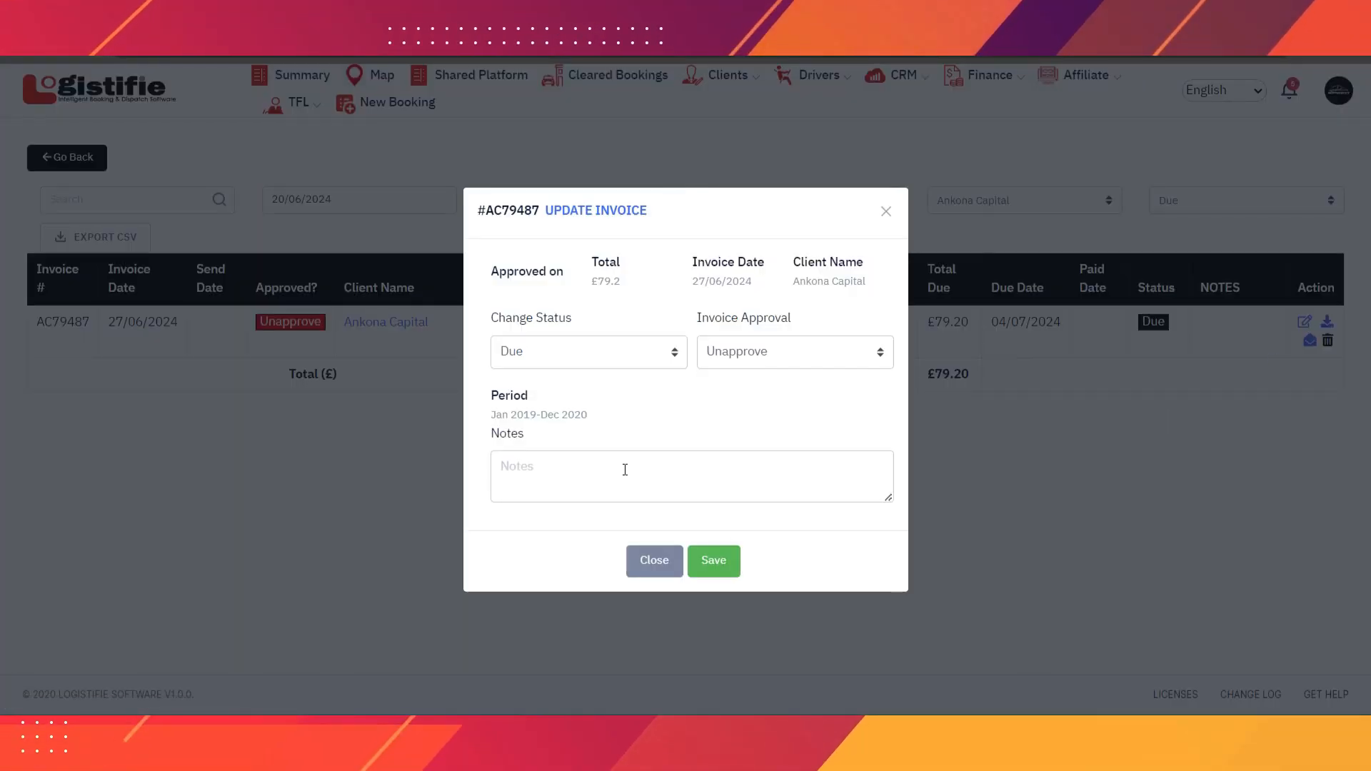
{"action": "left_click", "coordinate": [792, 354]}
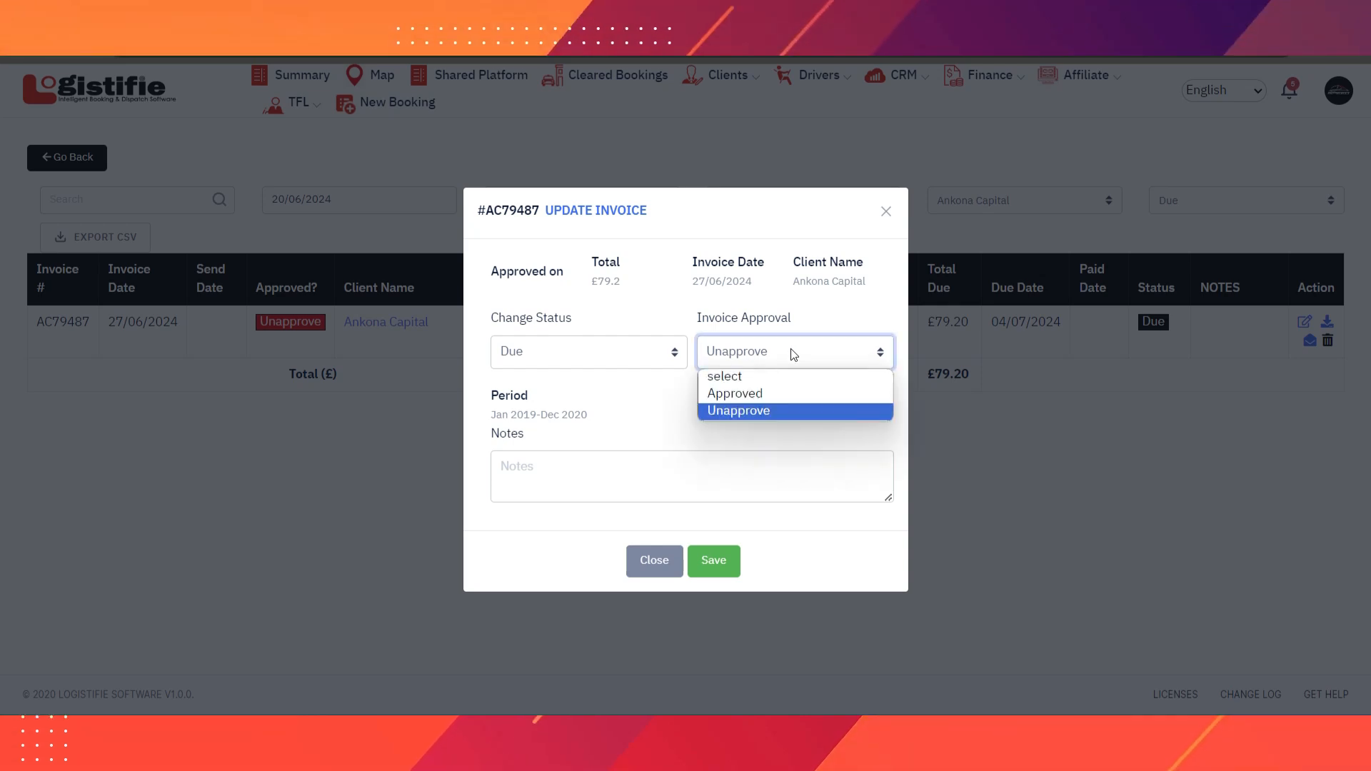
{"action": "left_click", "coordinate": [770, 390]}
{"action": "left_click", "coordinate": [697, 393]}
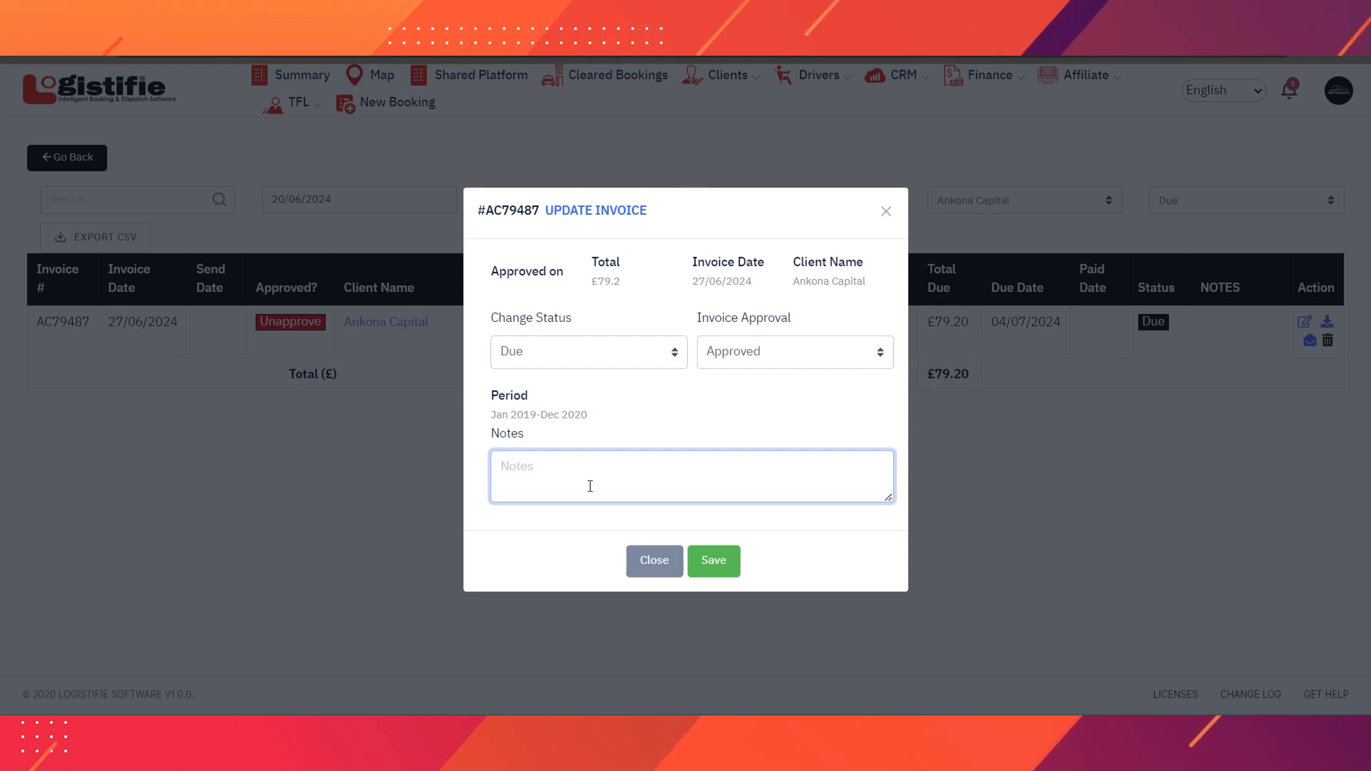
{"action": "left_click", "coordinate": [680, 421]}
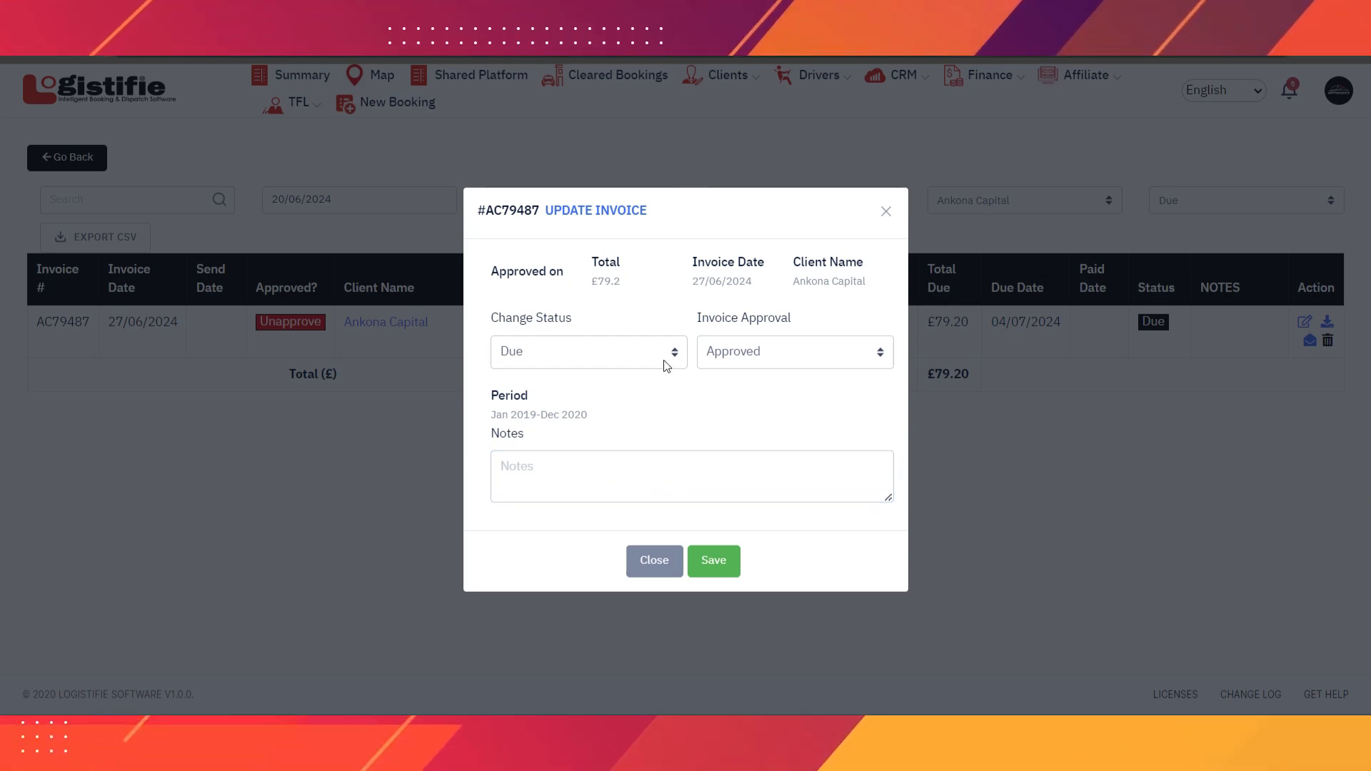
{"action": "left_click", "coordinate": [601, 359]}
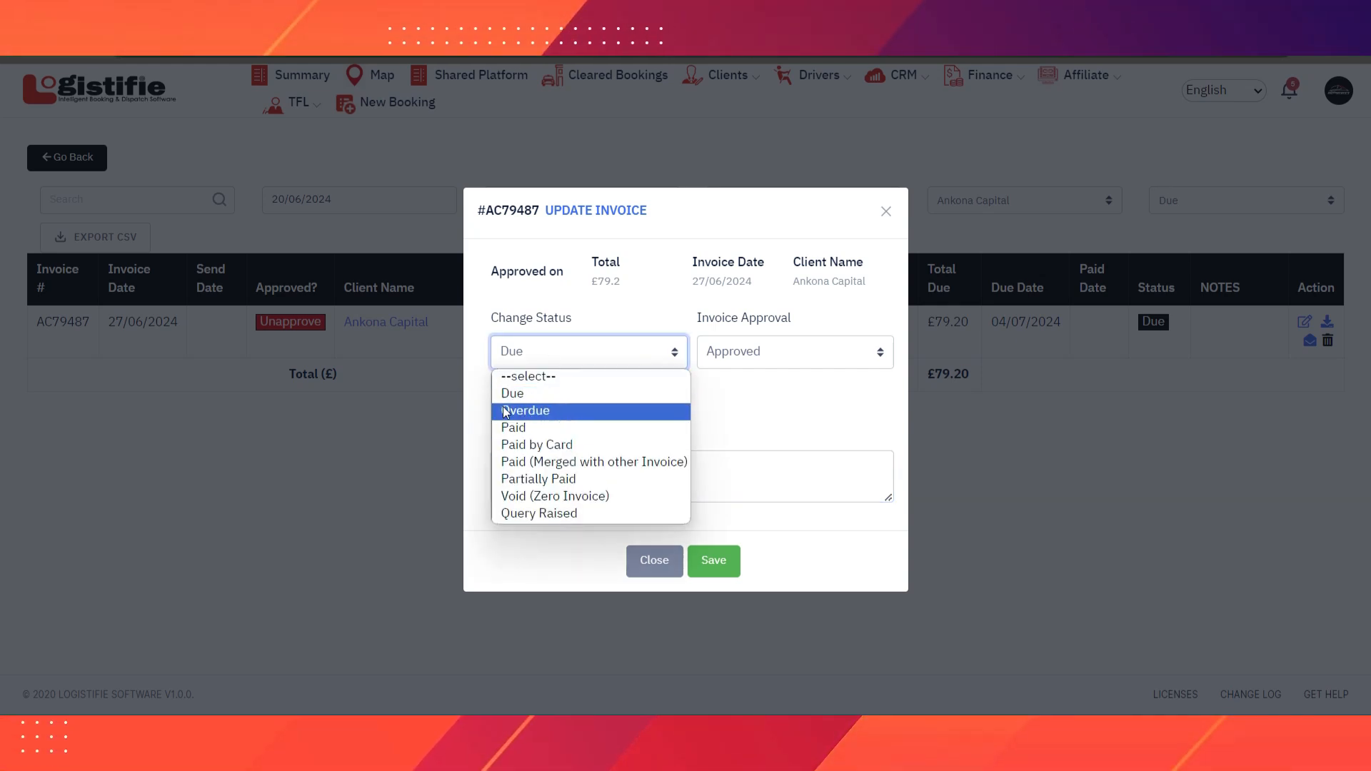
{"action": "left_click", "coordinate": [525, 428]}
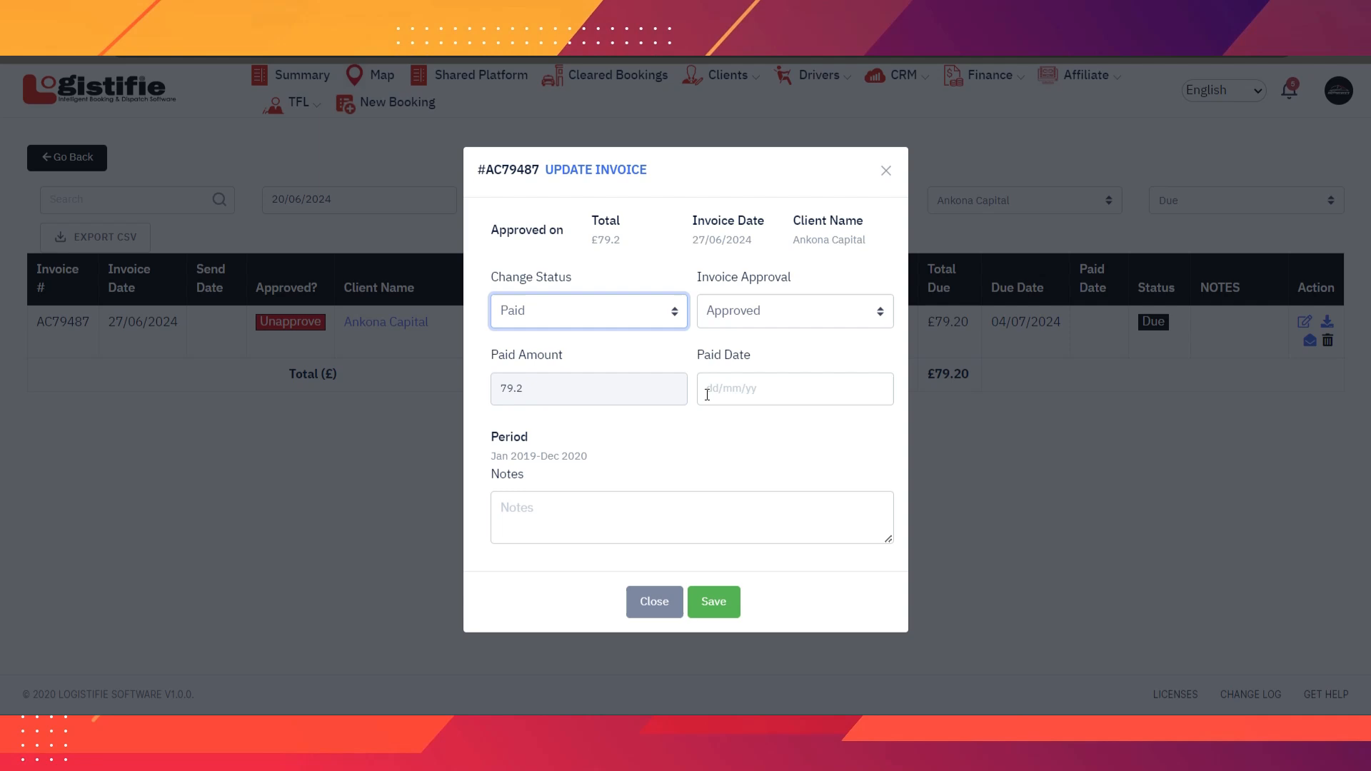
{"action": "left_click", "coordinate": [785, 391]}
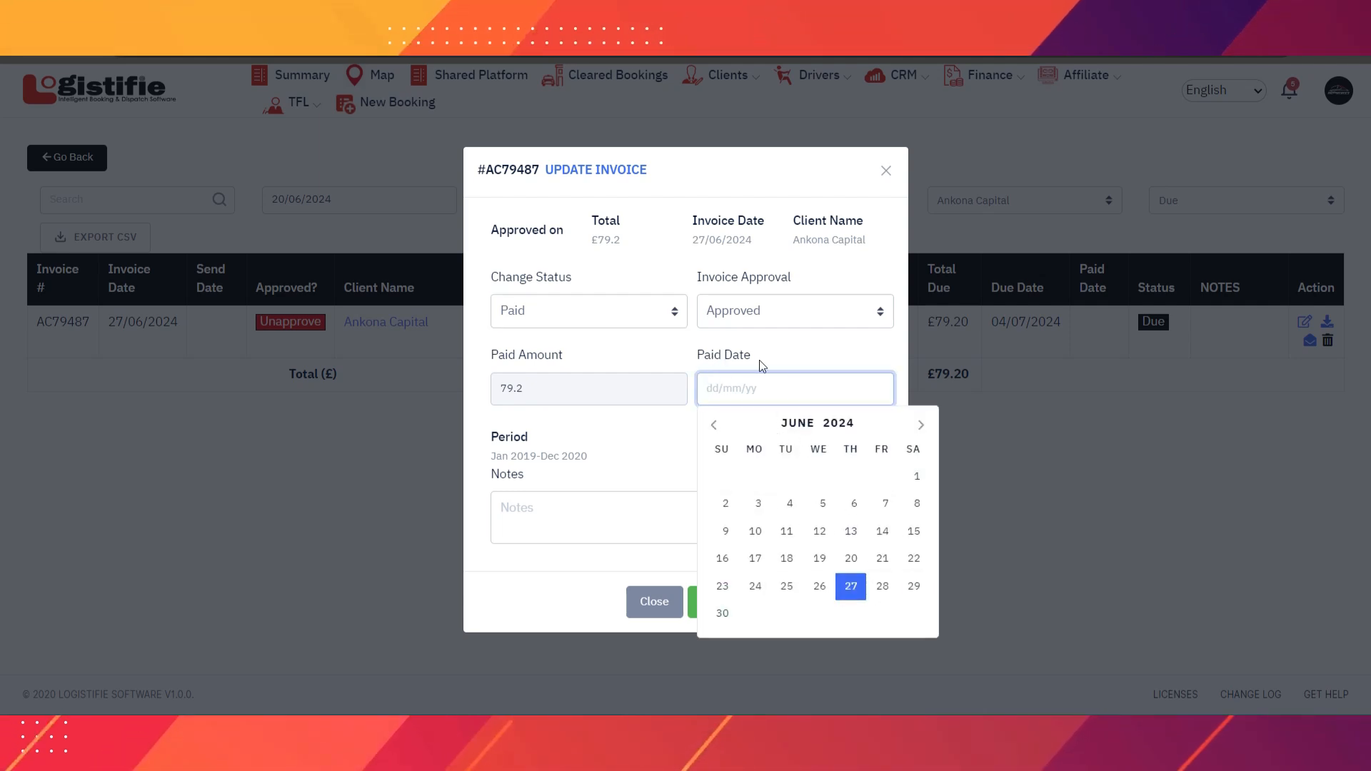
{"action": "left_click", "coordinate": [850, 587]}
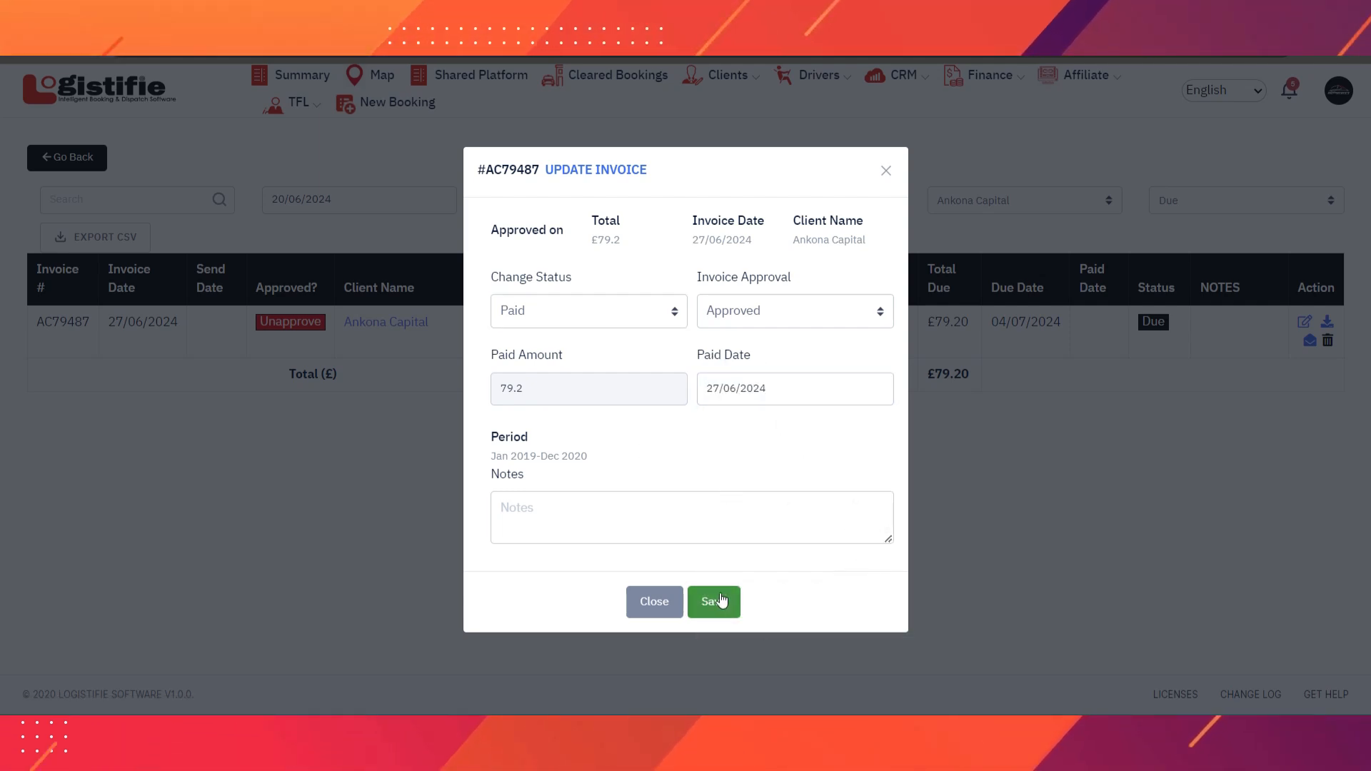
{"action": "left_click", "coordinate": [719, 606]}
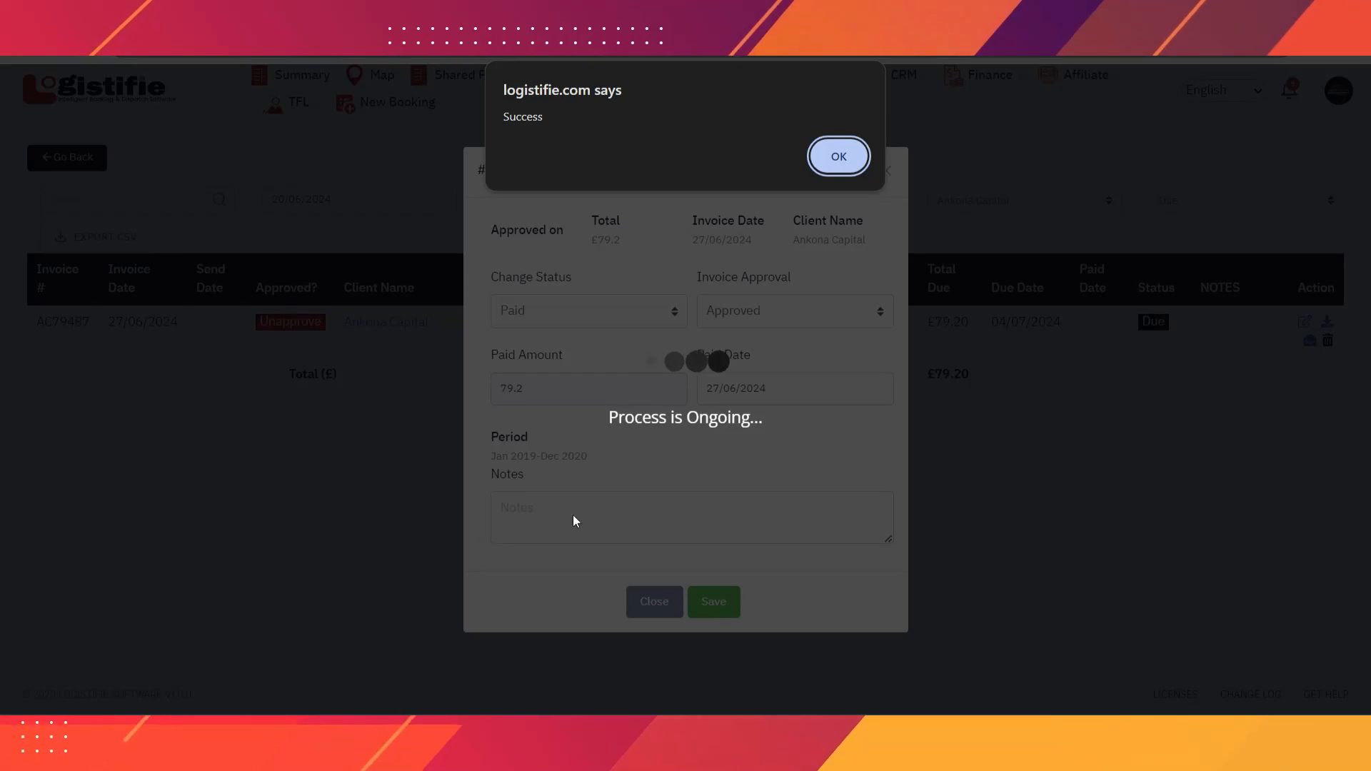
- Dismiss the Success alert and reopen invoice AC79487's update form
{"action": "left_click", "coordinate": [845, 166]}
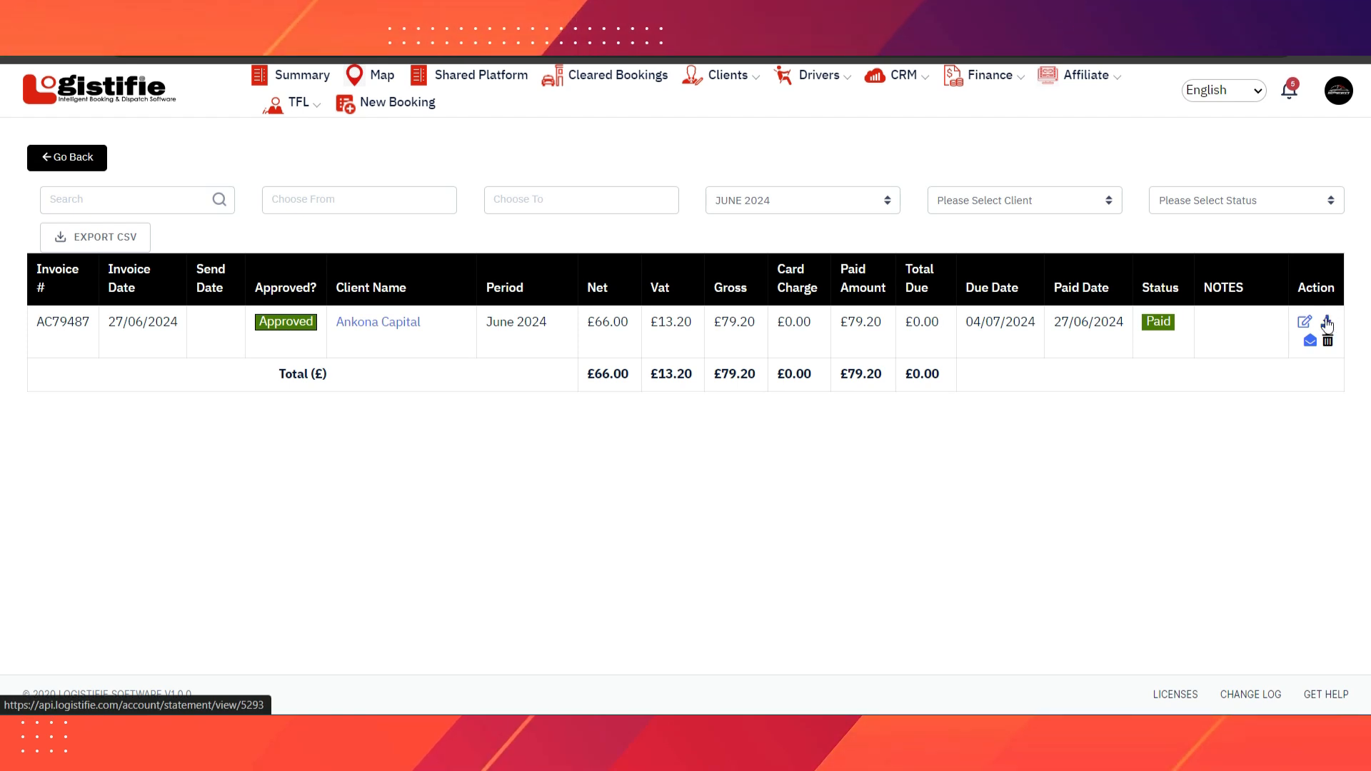
{"action": "left_click", "coordinate": [1304, 325]}
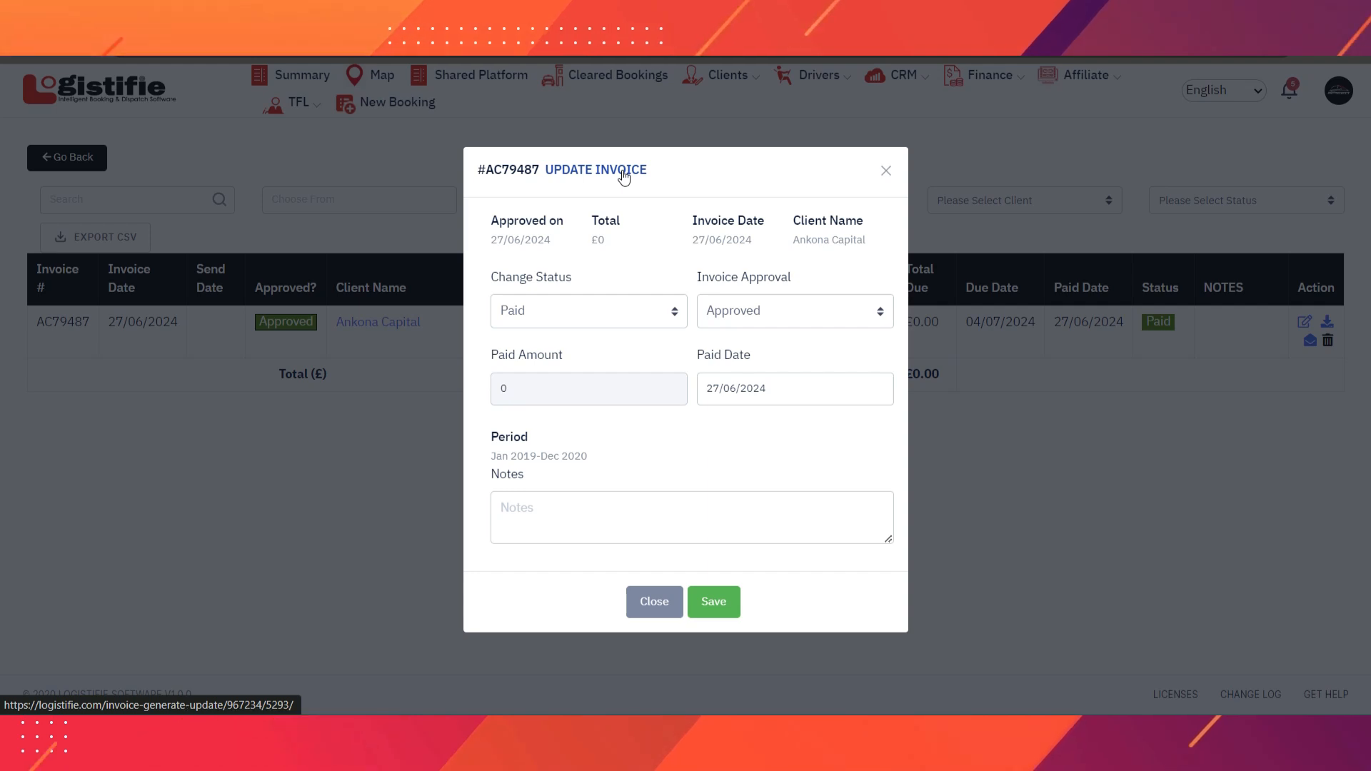
- Submit the job selection changes on invoice AC79487's update form
{"action": "left_click", "coordinate": [624, 172]}
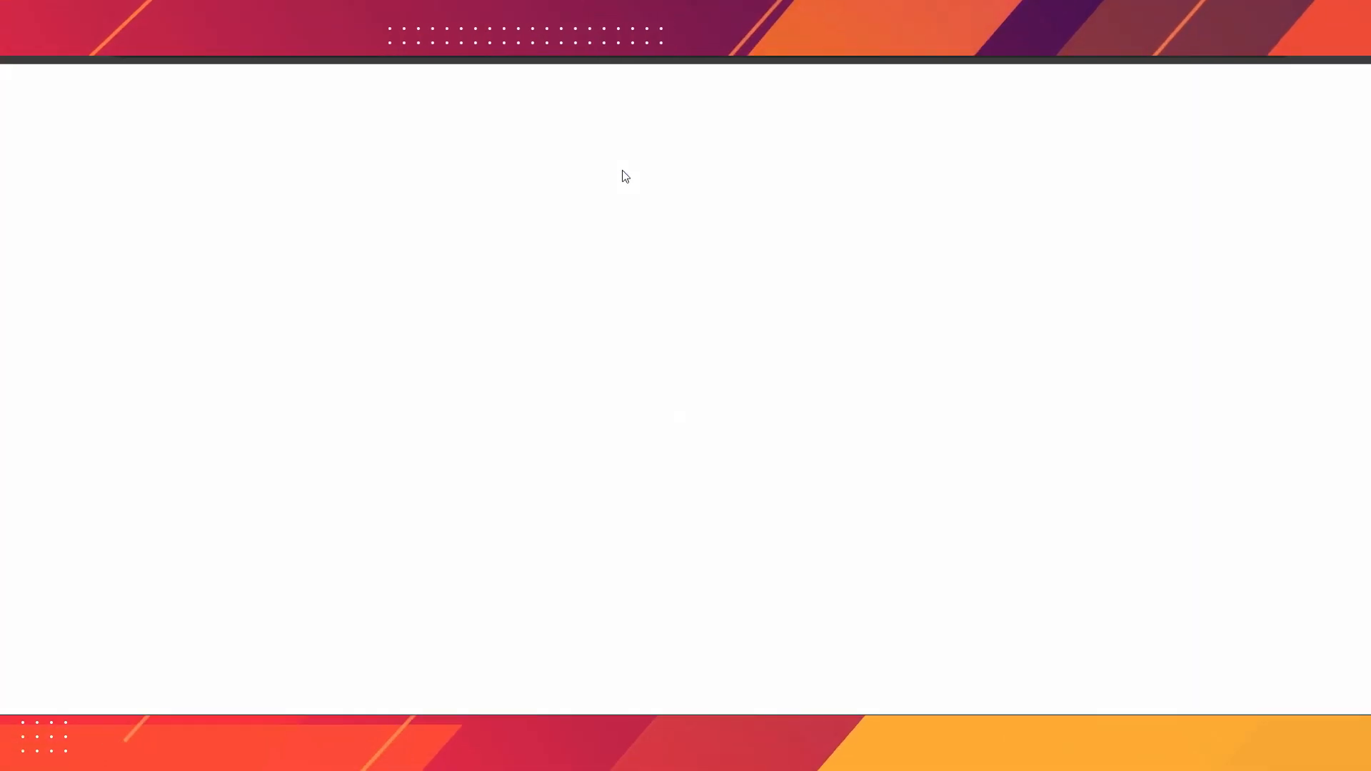
{"action": "scroll", "coordinate": [484, 457], "scroll_direction": "down", "scroll_amount": 2}
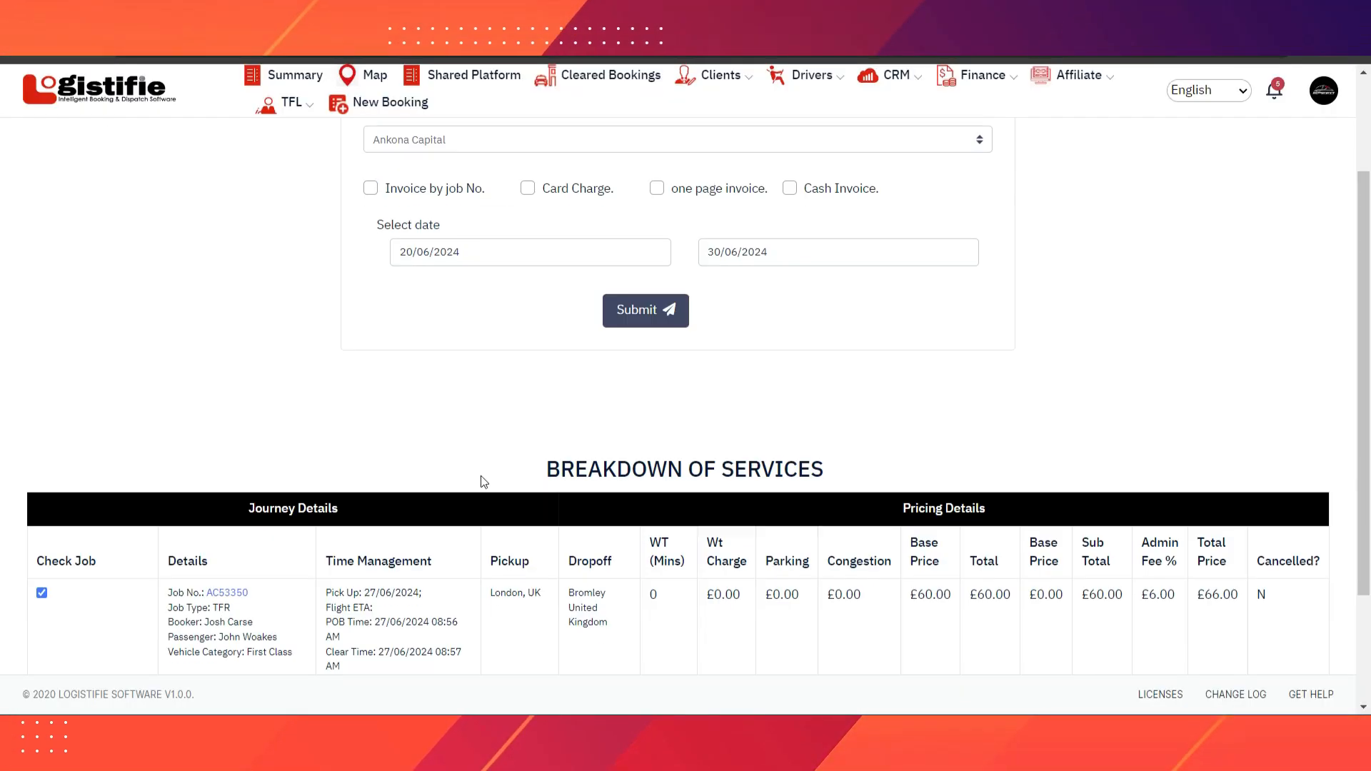
{"action": "scroll", "coordinate": [482, 480], "scroll_direction": "down", "scroll_amount": 2}
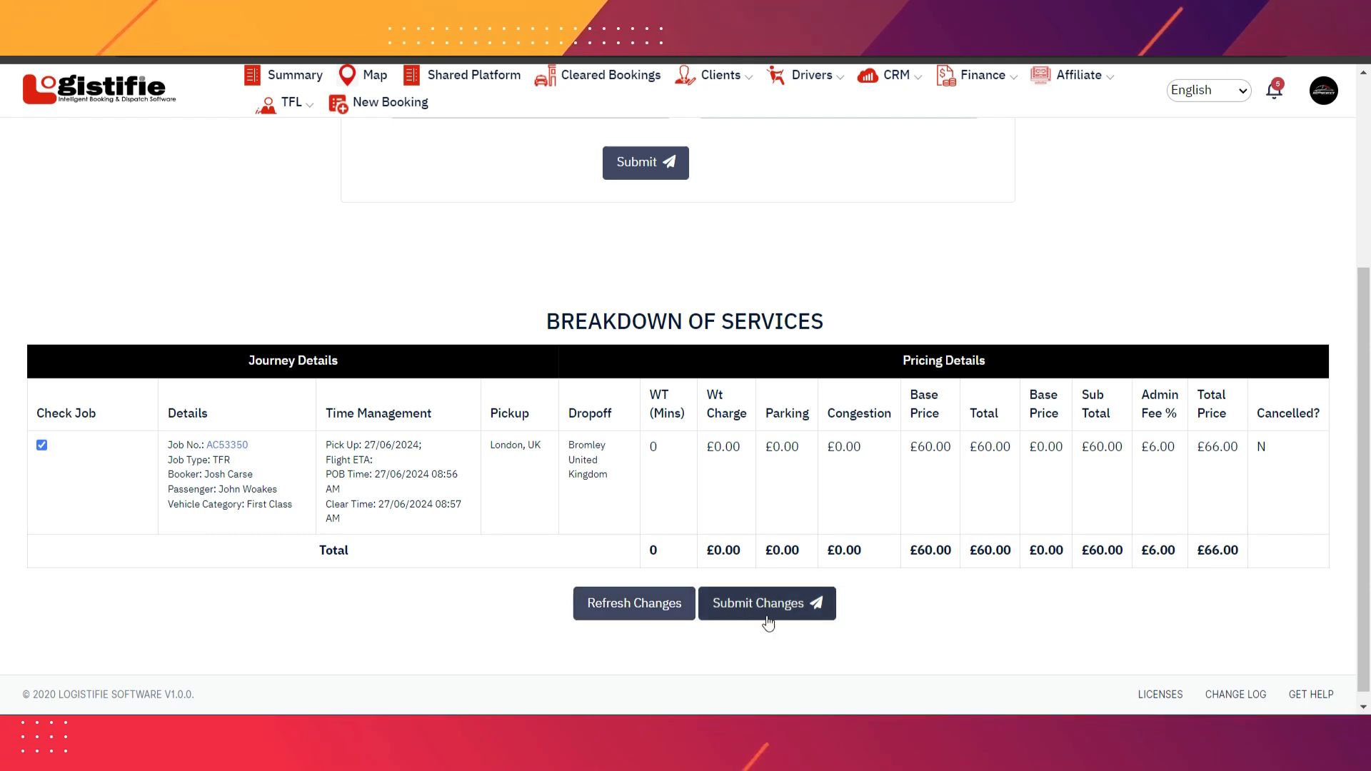
{"action": "scroll", "coordinate": [556, 532], "scroll_direction": "up", "scroll_amount": 4}
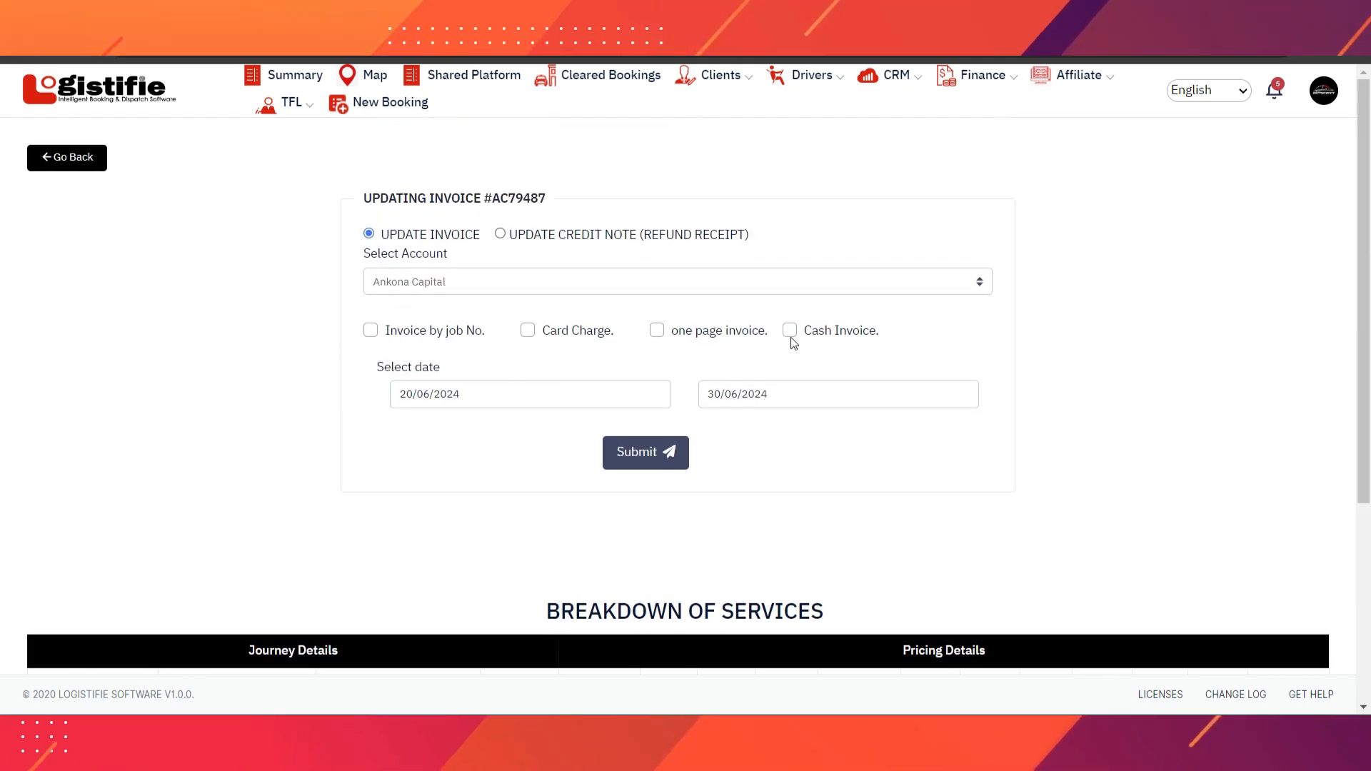
{"action": "scroll", "coordinate": [799, 345], "scroll_direction": "down", "scroll_amount": 4}
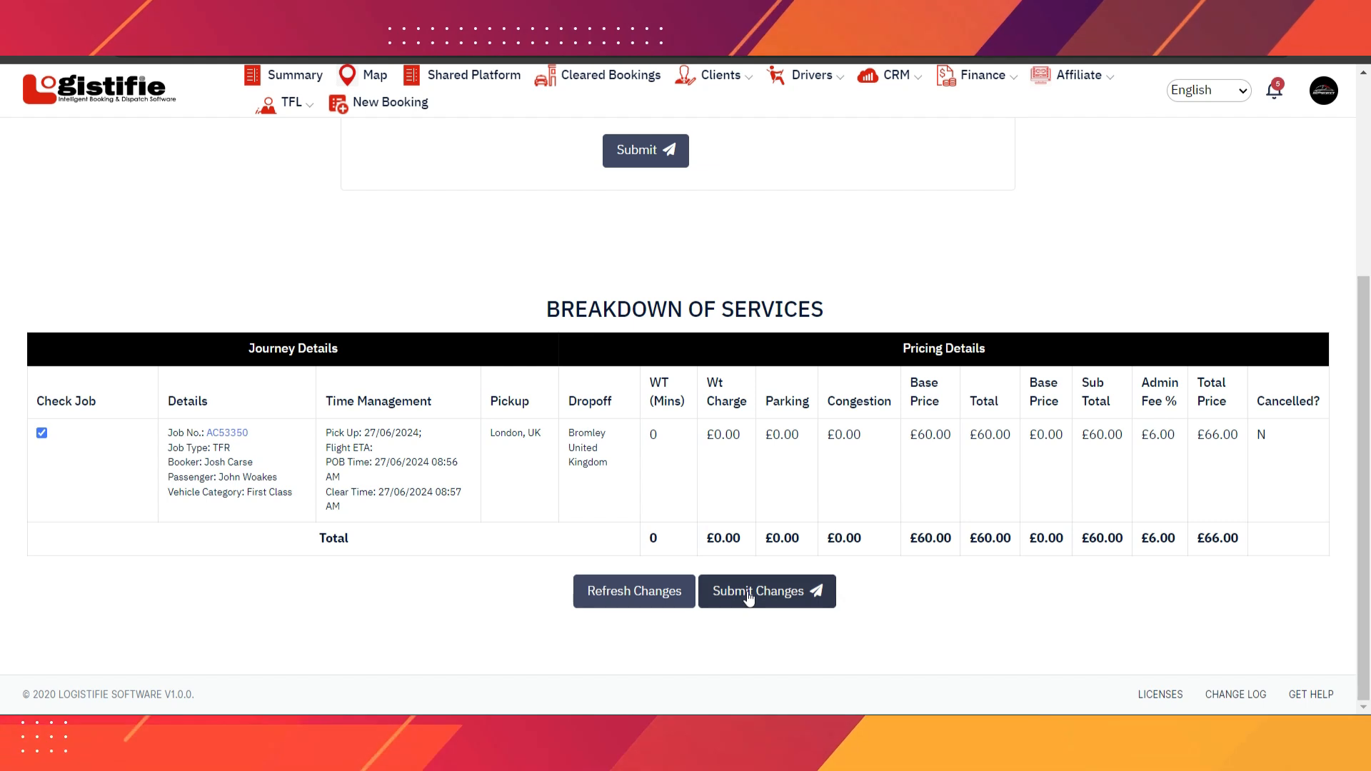
{"action": "left_click", "coordinate": [748, 597]}
- Update the final invoice and acknowledge the Success dialog
{"action": "scroll", "coordinate": [686, 459], "scroll_direction": "down", "scroll_amount": 6}
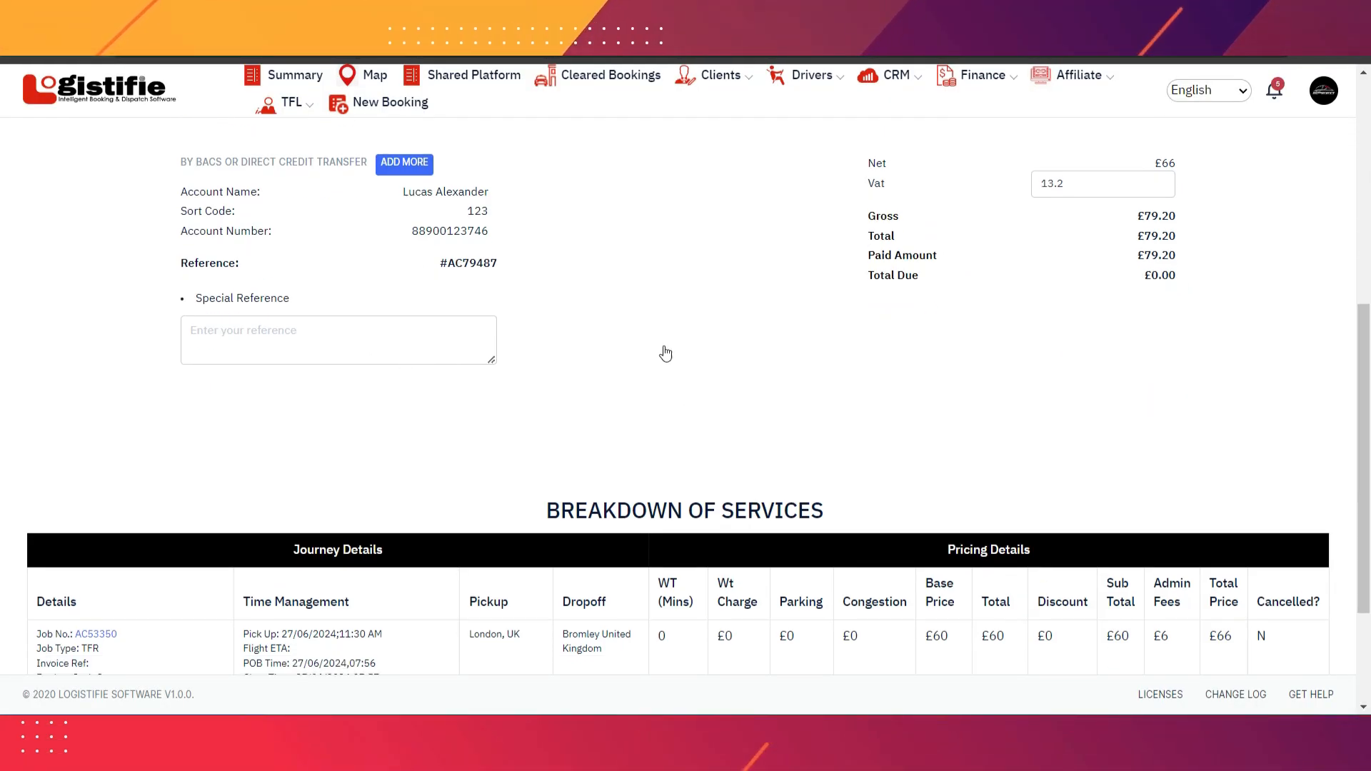
{"action": "scroll", "coordinate": [693, 377], "scroll_direction": "down", "scroll_amount": 2}
{"action": "left_click", "coordinate": [688, 619]}
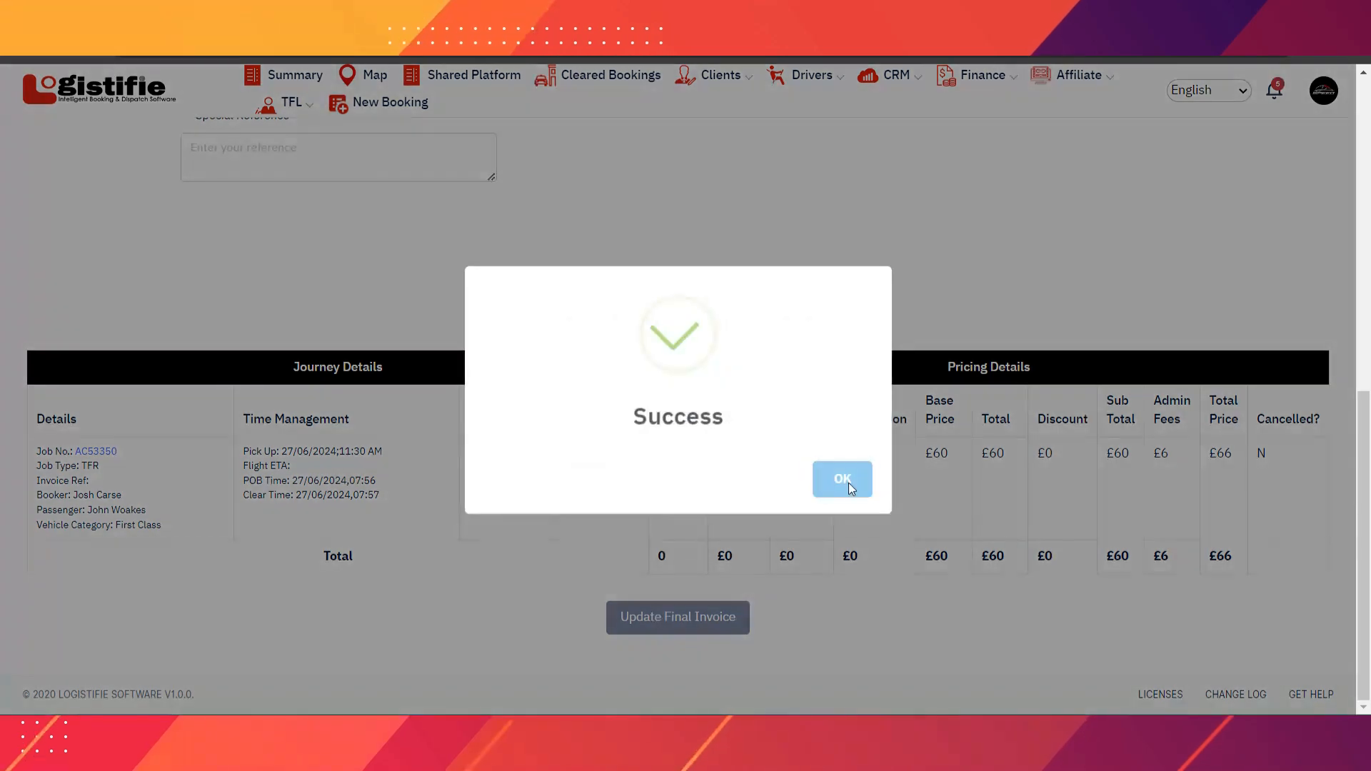
{"action": "left_click", "coordinate": [848, 482]}
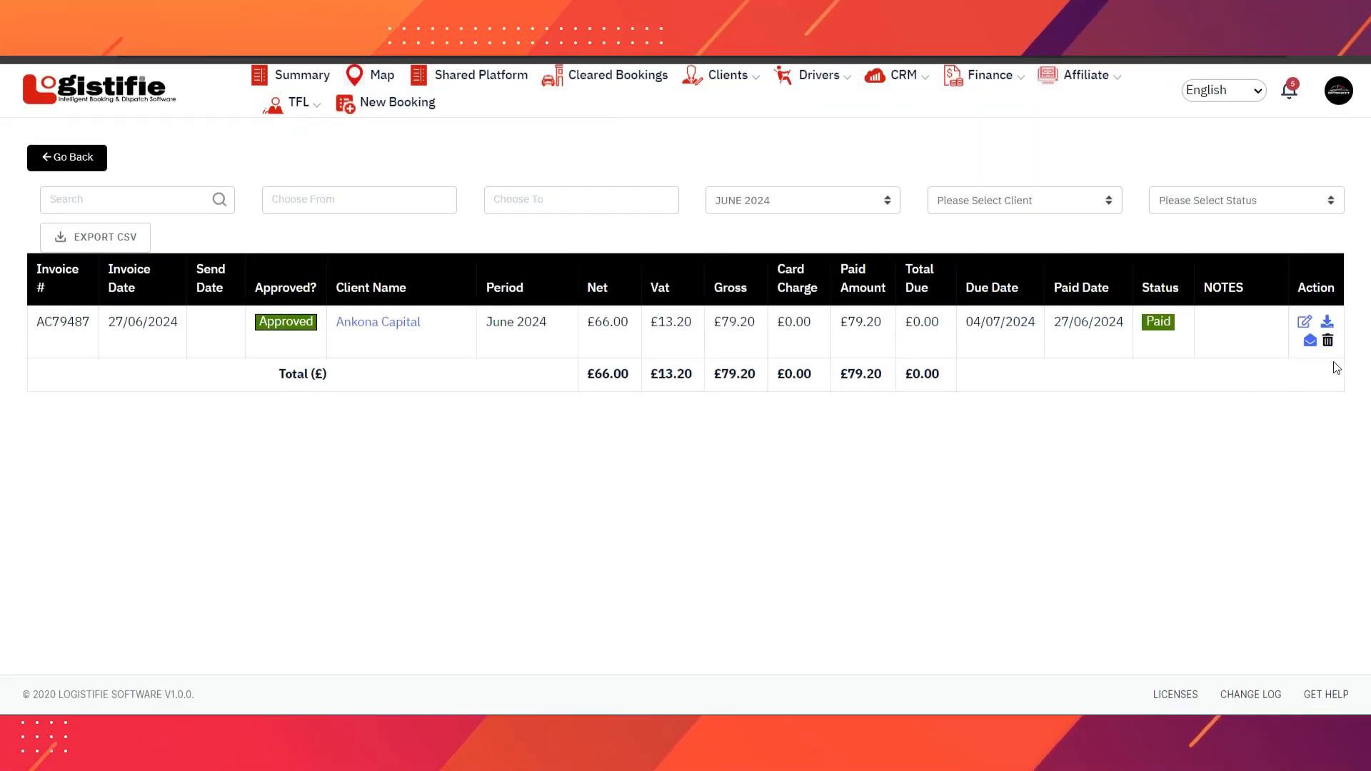
{"action": "left_click", "coordinate": [1328, 325]}
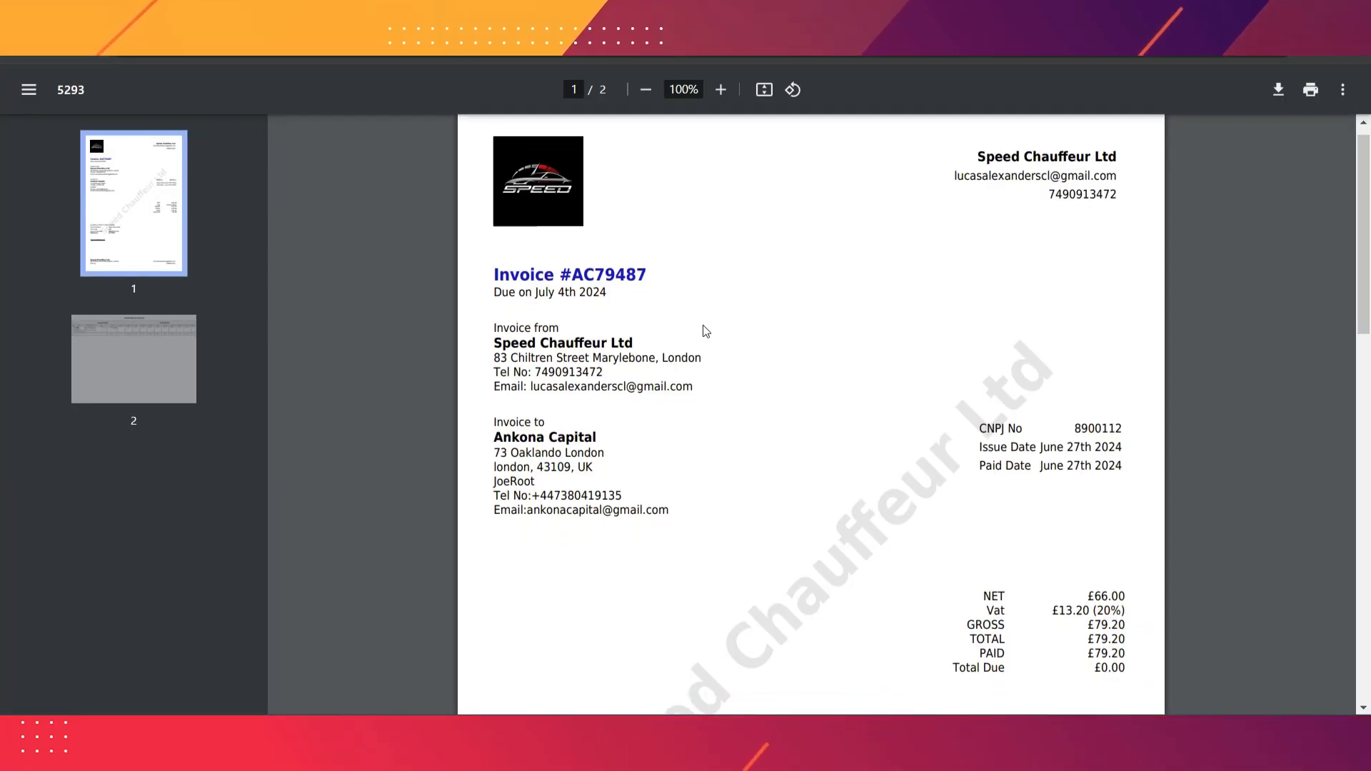
{"action": "scroll", "coordinate": [1021, 169], "scroll_direction": "down", "scroll_amount": 3}
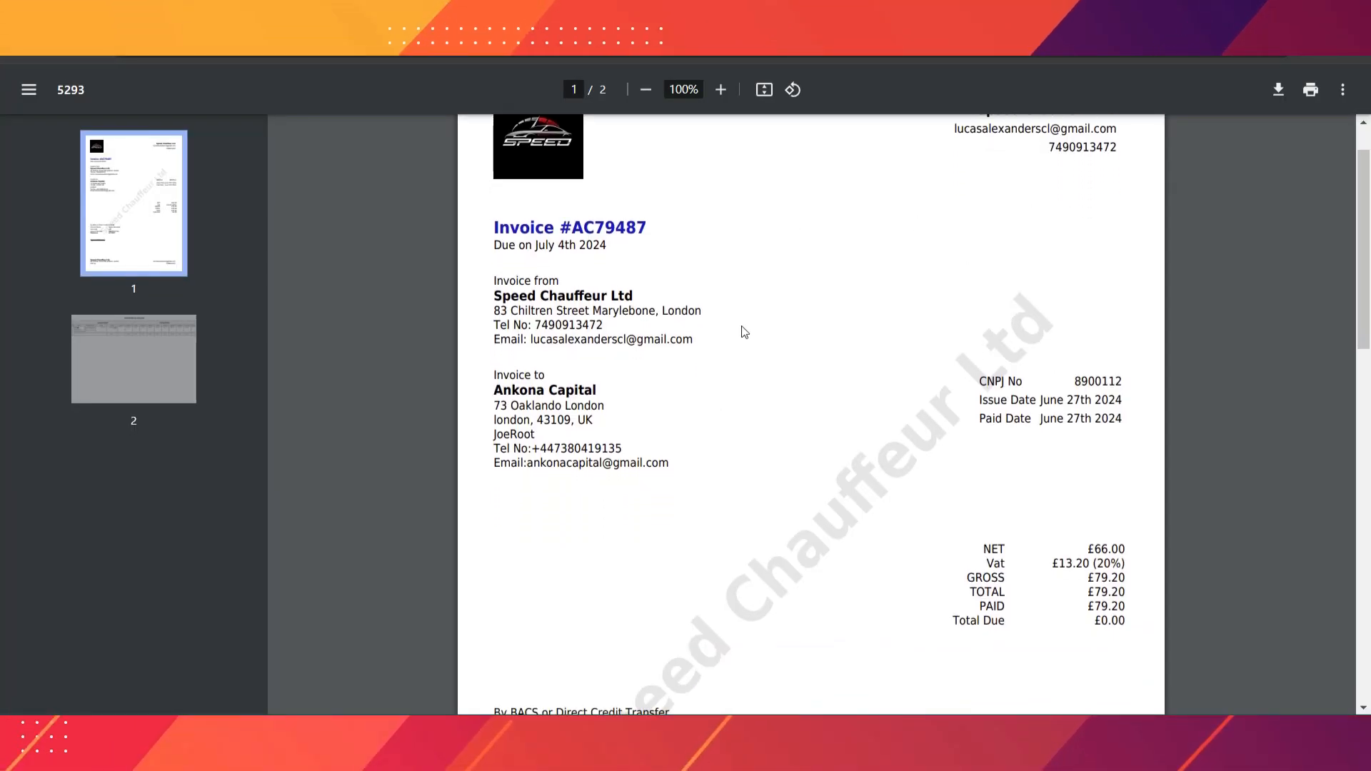
{"action": "scroll", "coordinate": [749, 391], "scroll_direction": "down", "scroll_amount": 2}
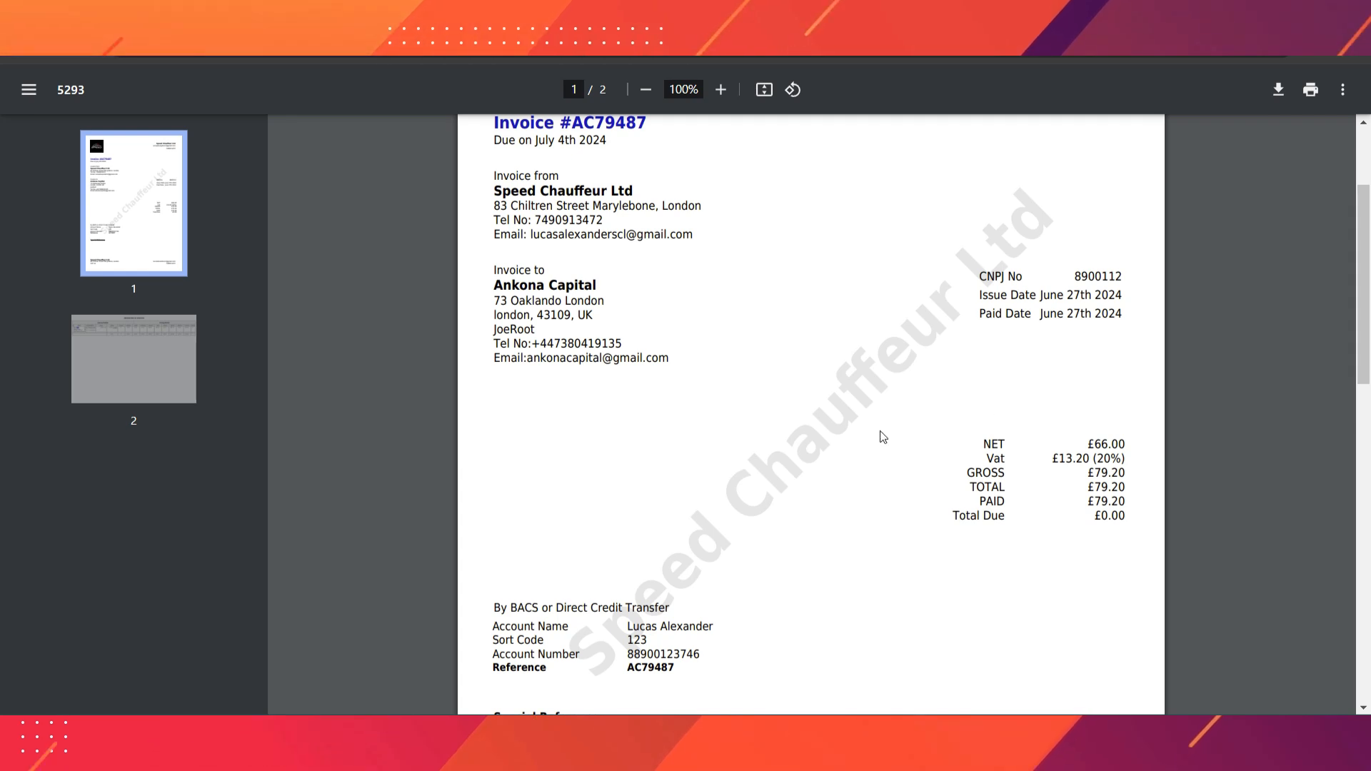
{"action": "scroll", "coordinate": [882, 435], "scroll_direction": "down", "scroll_amount": 6}
{"action": "scroll", "coordinate": [826, 485], "scroll_direction": "down", "scroll_amount": 6}
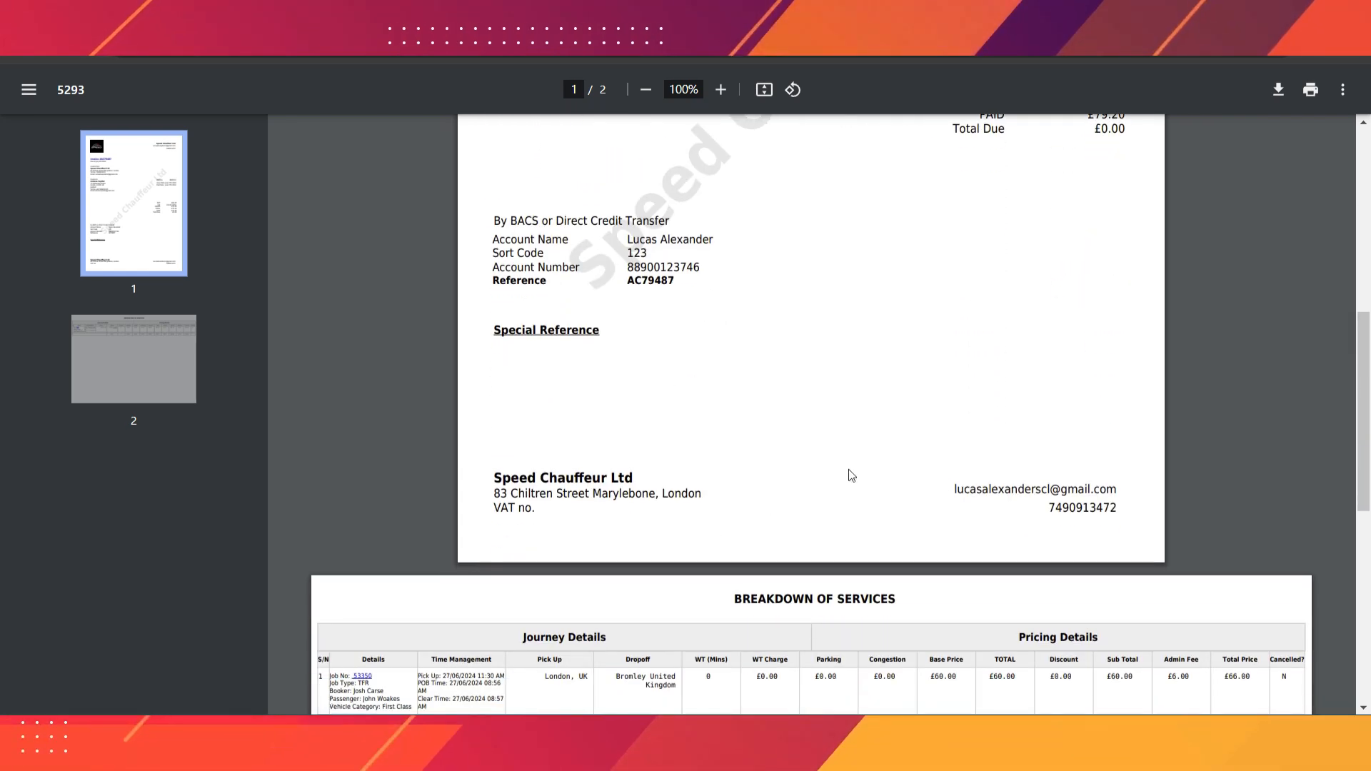
{"action": "scroll", "coordinate": [852, 476], "scroll_direction": "down", "scroll_amount": 6}
{"action": "scroll", "coordinate": [832, 550], "scroll_direction": "down", "scroll_amount": 5}
{"action": "scroll", "coordinate": [925, 385], "scroll_direction": "down", "scroll_amount": 5}
{"action": "scroll", "coordinate": [929, 400], "scroll_direction": "up", "scroll_amount": 20}
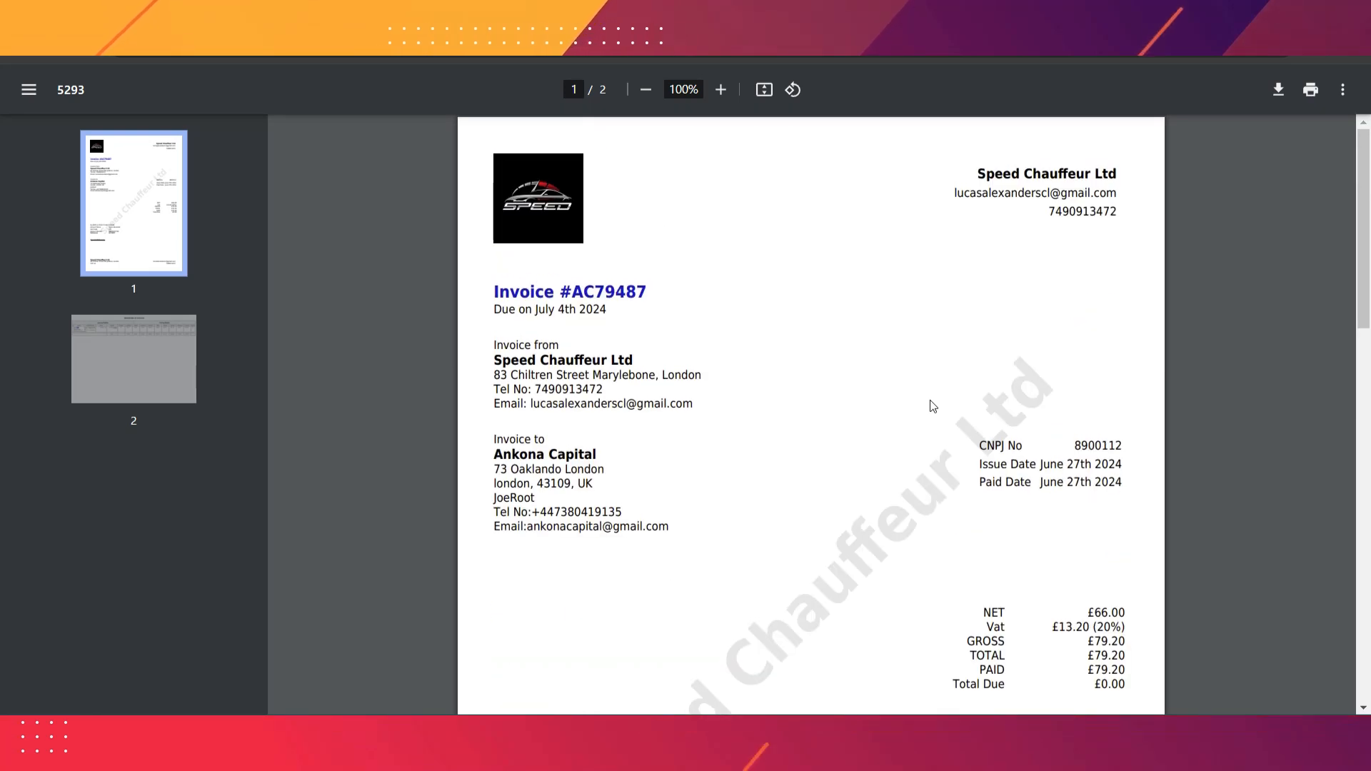
{"action": "left_click", "coordinate": [285, 12]}
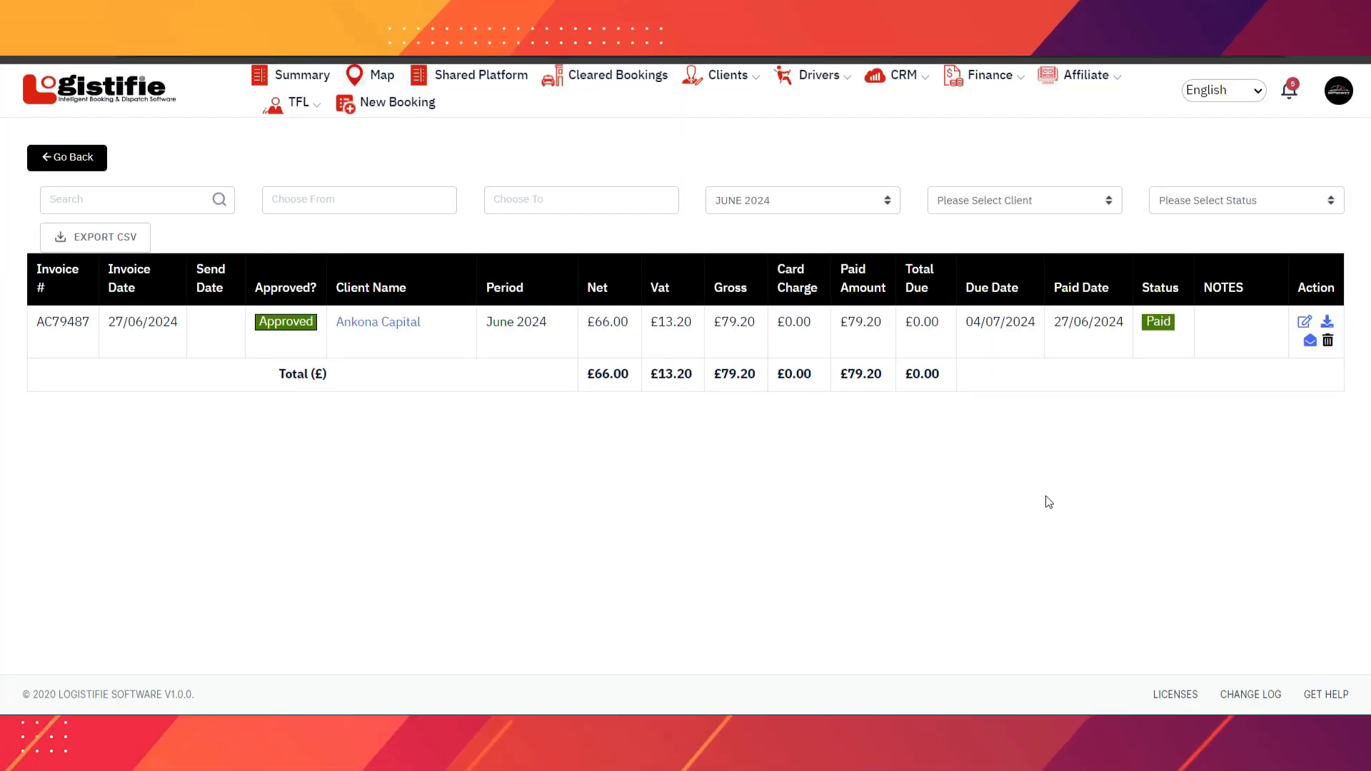
- Enter the client's e-mail address as recipient for invoice AC79487
{"action": "left_click", "coordinate": [1310, 342]}
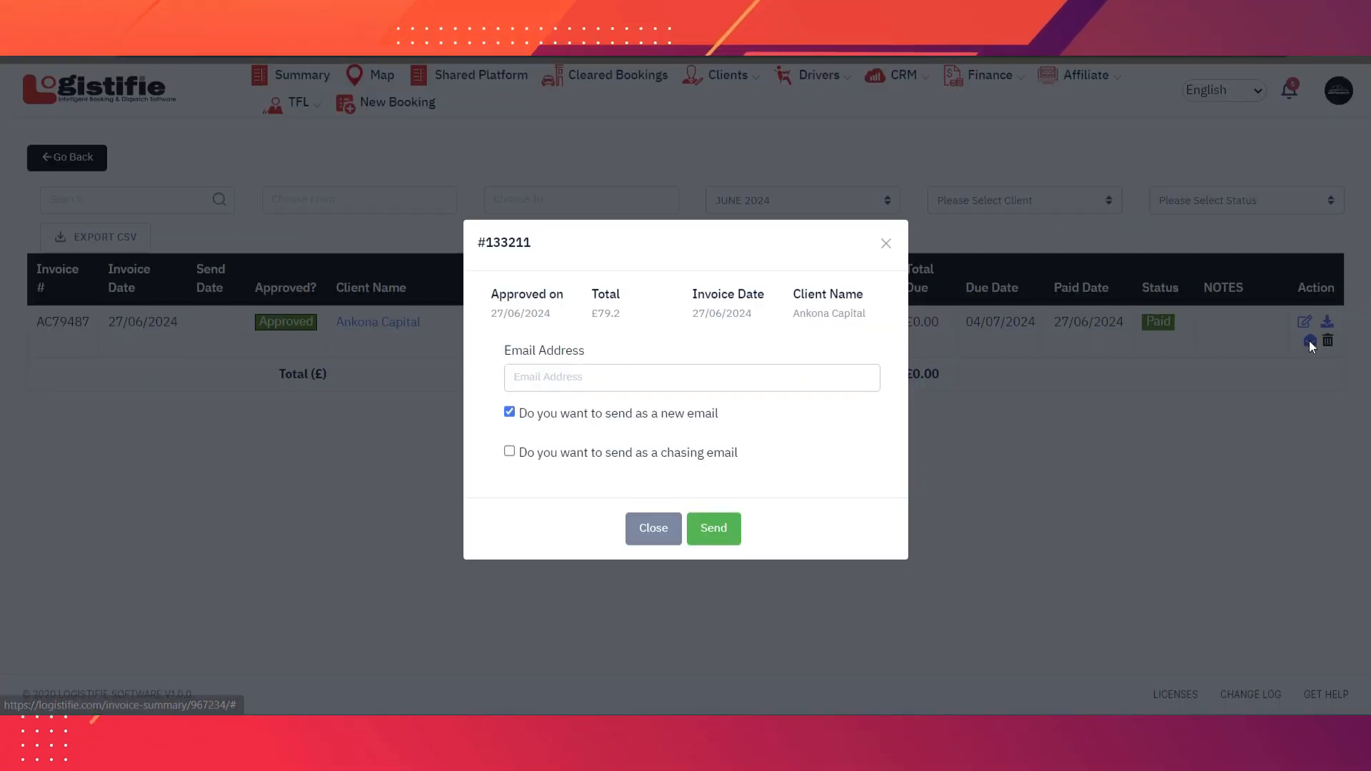
{"action": "left_click", "coordinate": [623, 375]}
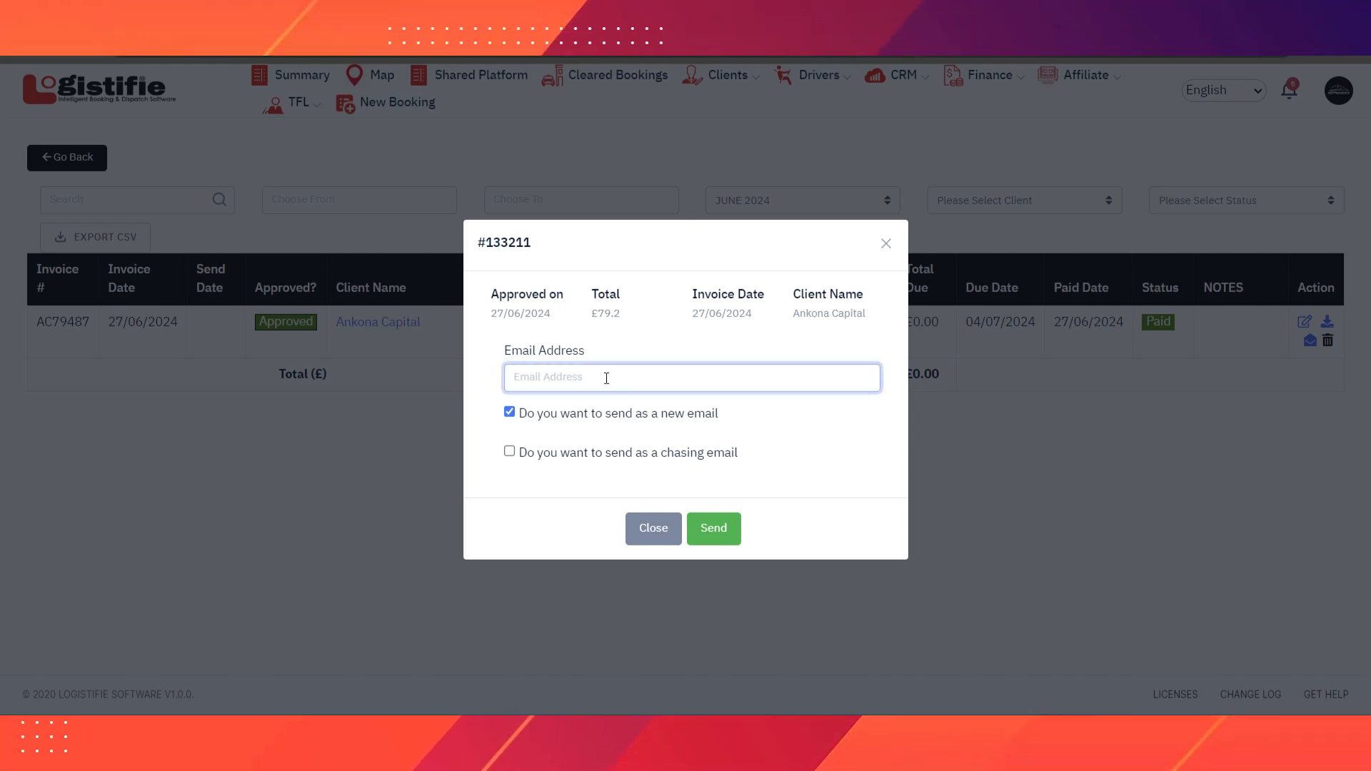
{"action": "type", "text": "j"}
{"action": "key", "text": "BackSpace"}
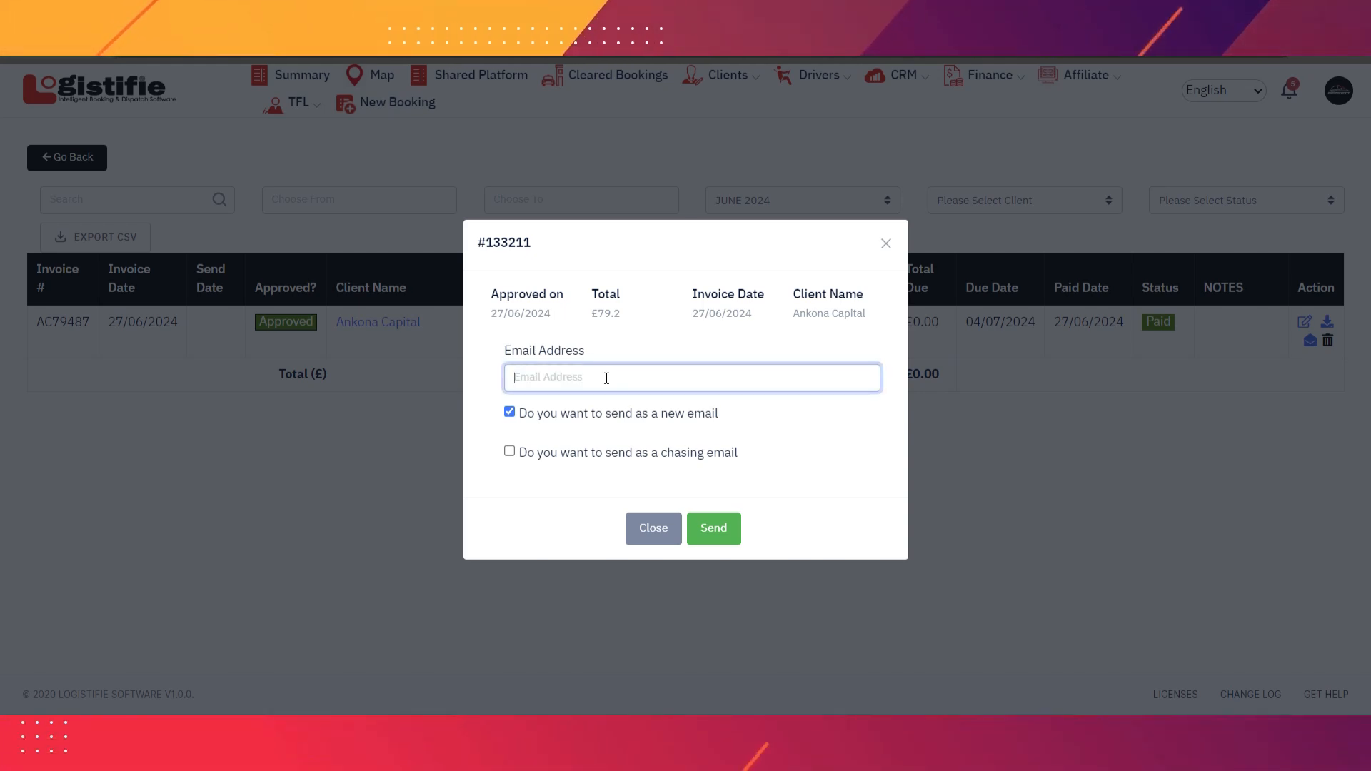
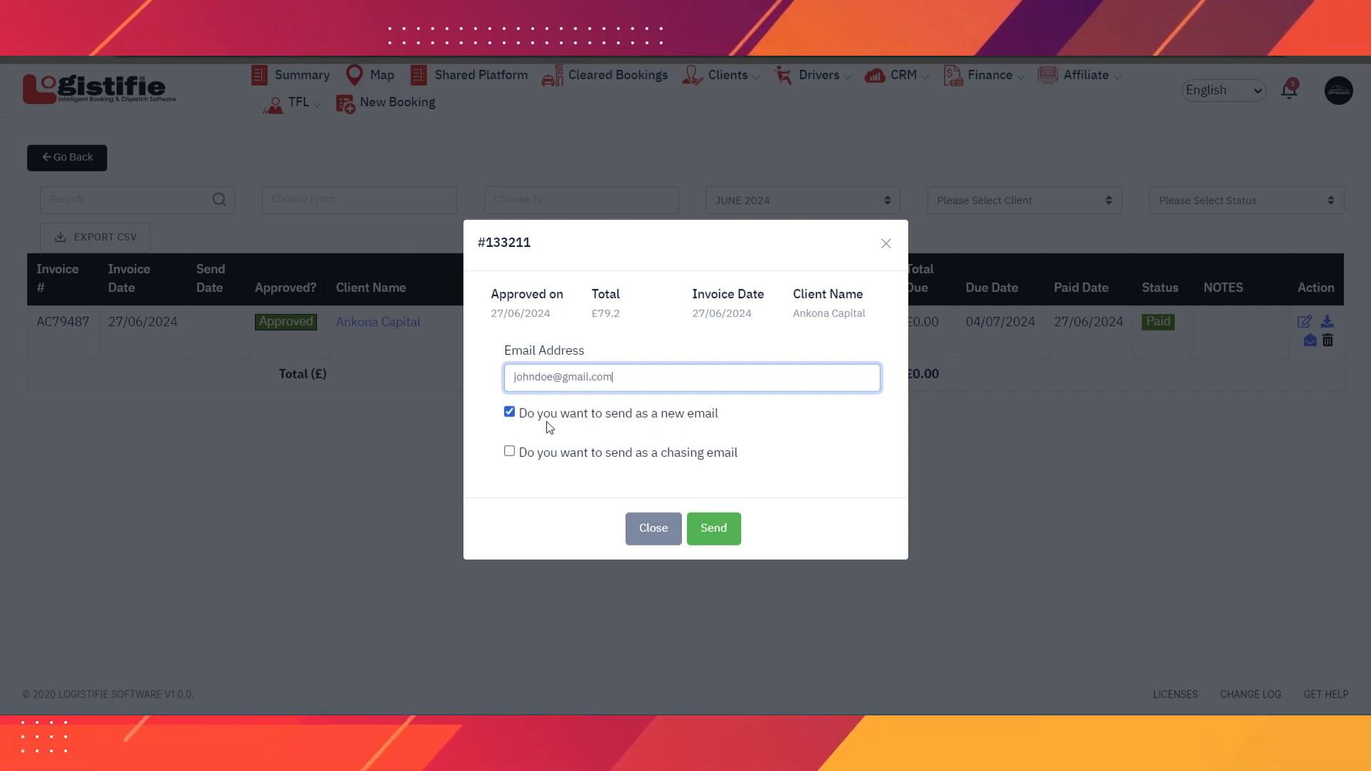
- Keep 'send as a new email' selected and send the invoice email
{"action": "left_click", "coordinate": [509, 450]}
{"action": "left_click", "coordinate": [511, 411]}
{"action": "left_click", "coordinate": [509, 411]}
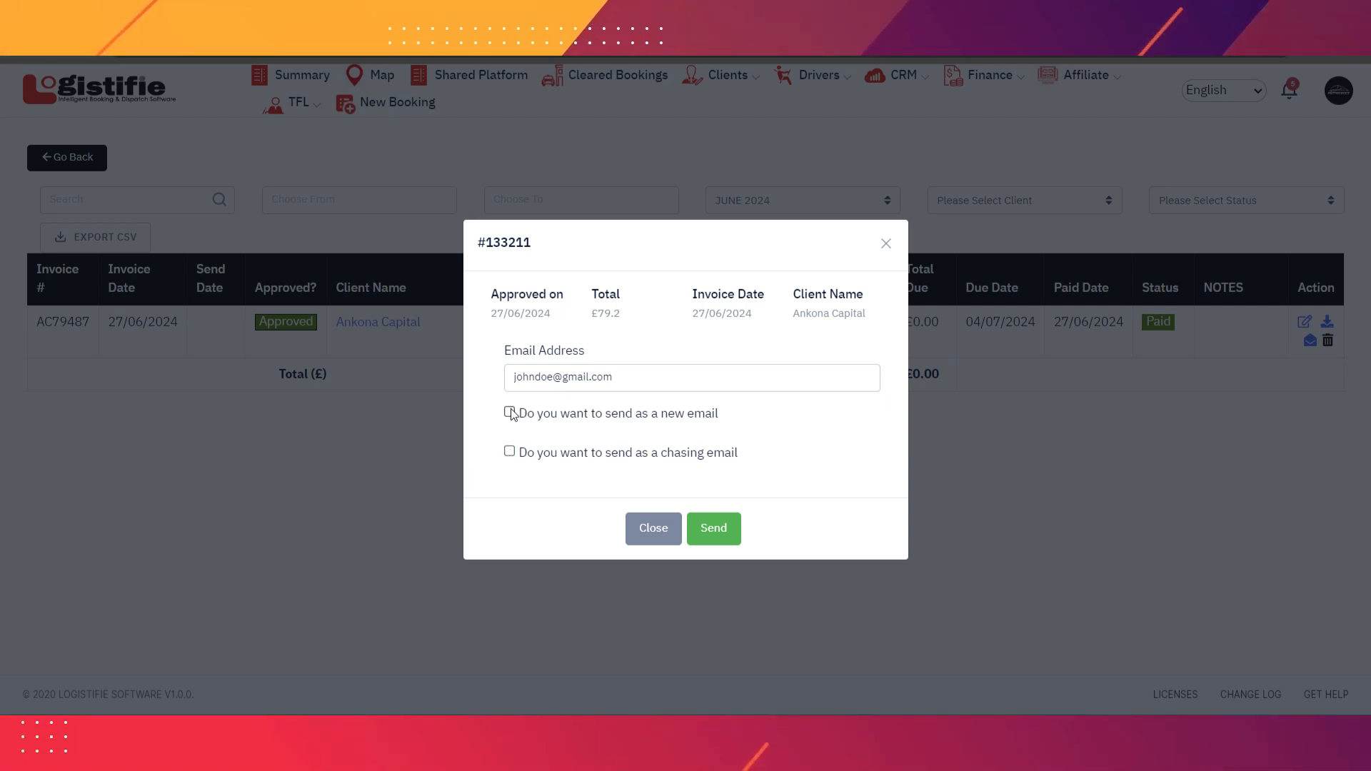
{"action": "left_click", "coordinate": [714, 529]}
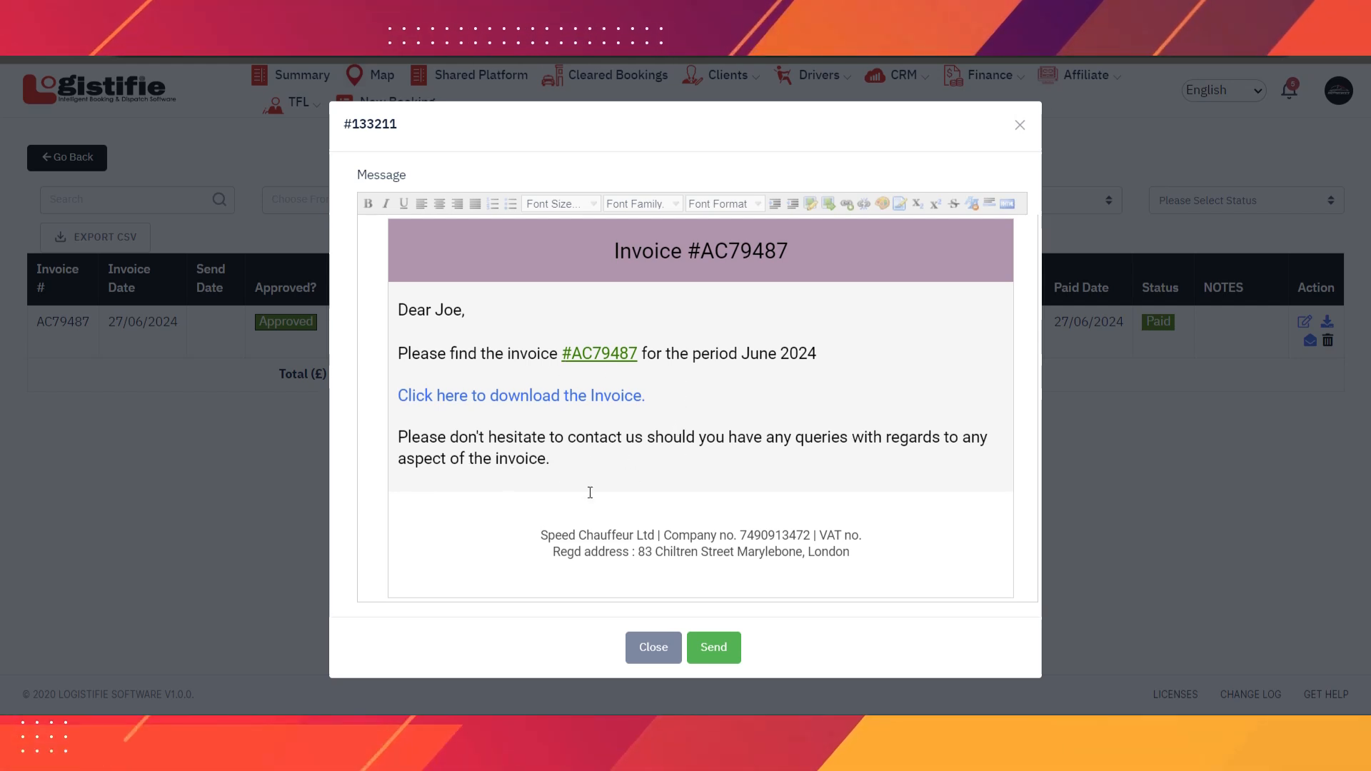
{"action": "left_click", "coordinate": [712, 647]}
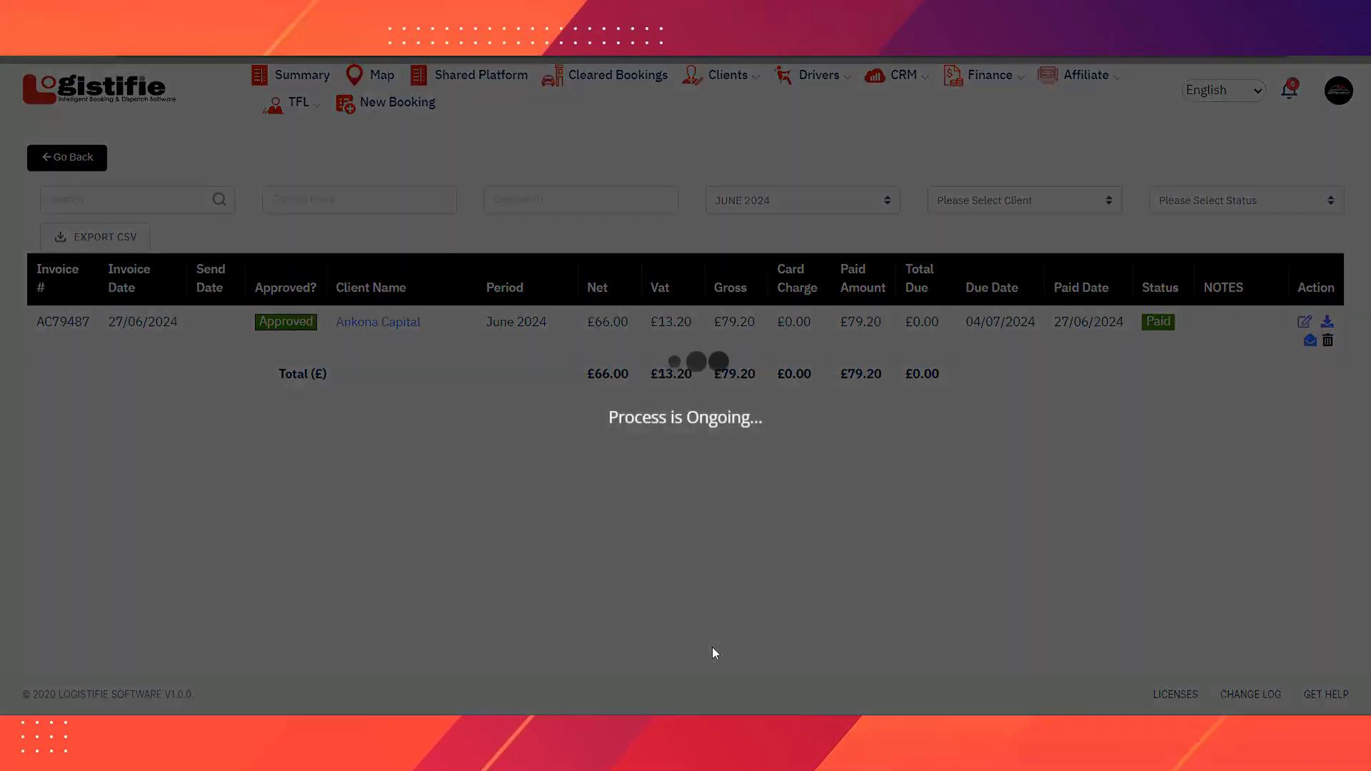
{"action": "left_click", "coordinate": [840, 155]}
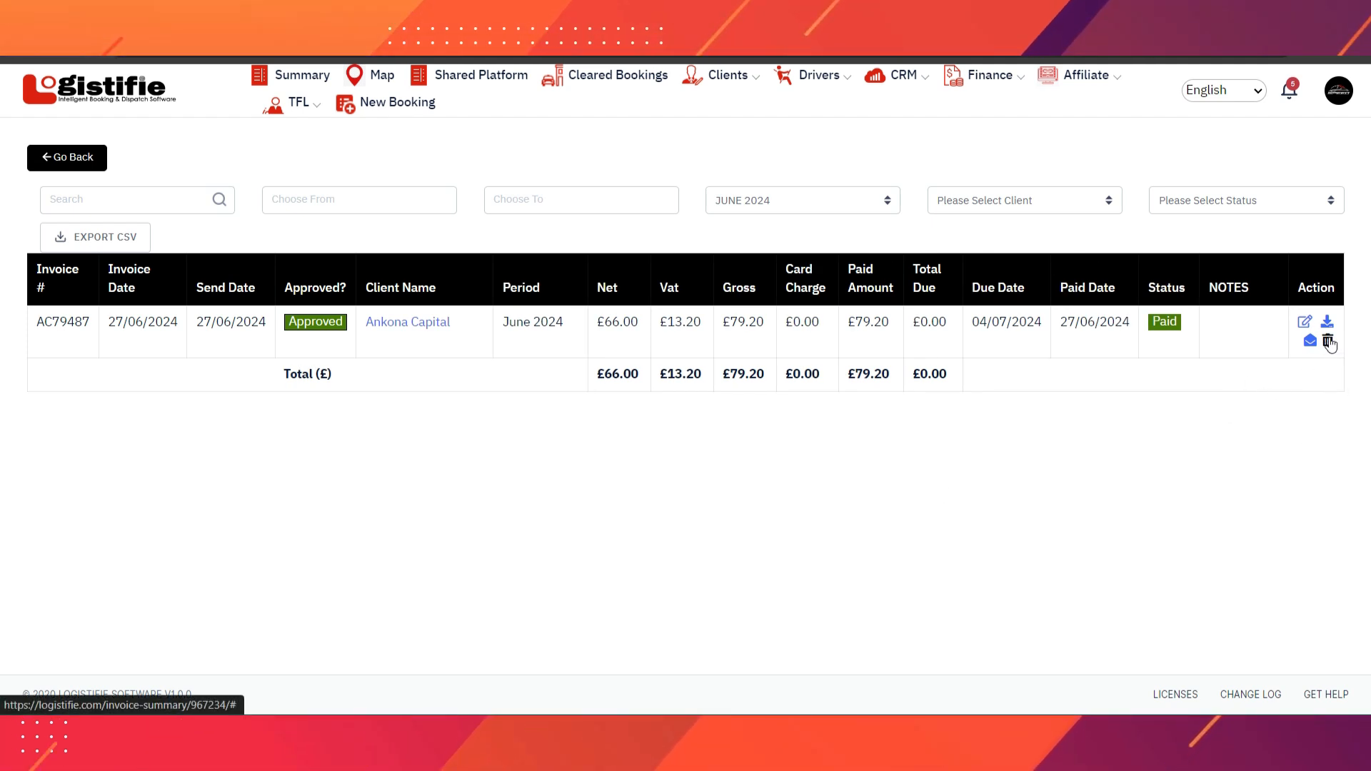
- Delete invoice AC79487 to the archive and dismiss the success message
{"action": "left_click", "coordinate": [1328, 341]}
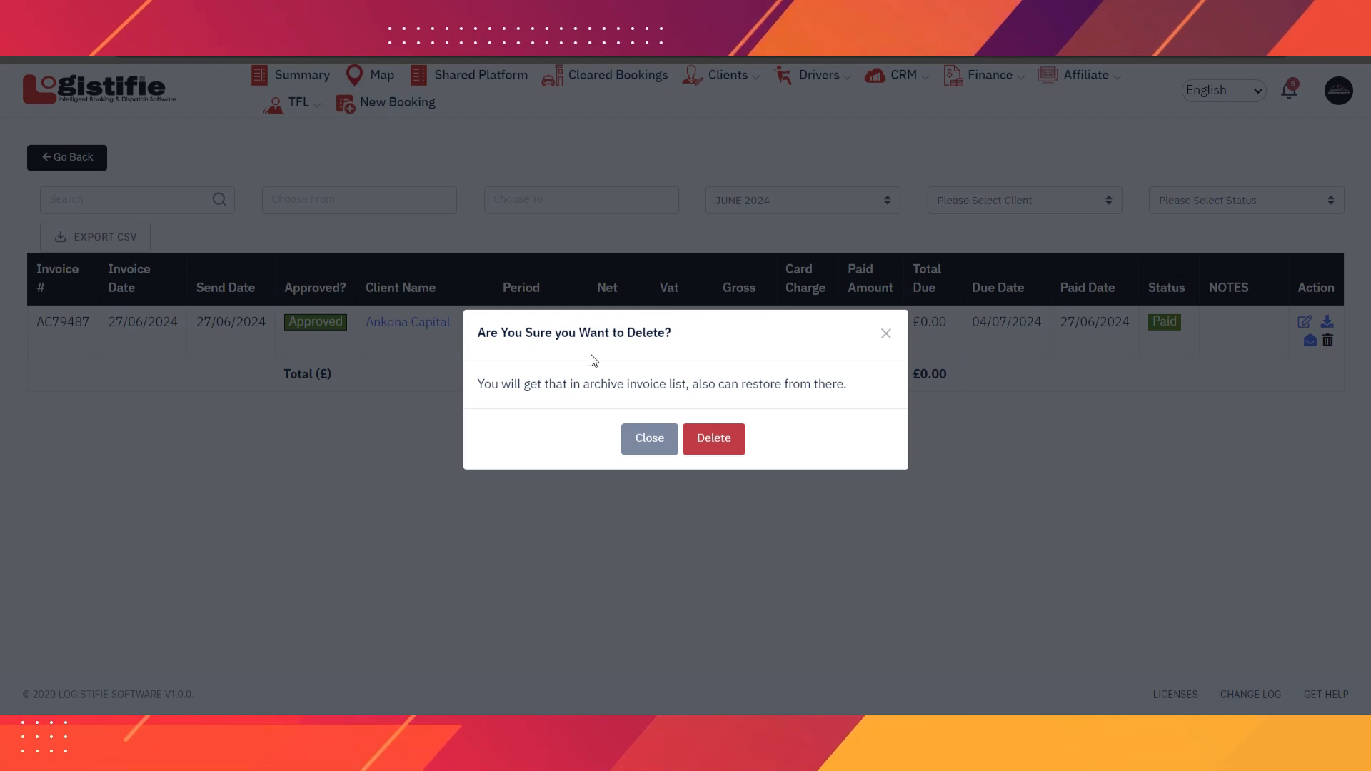
{"action": "left_click", "coordinate": [708, 440]}
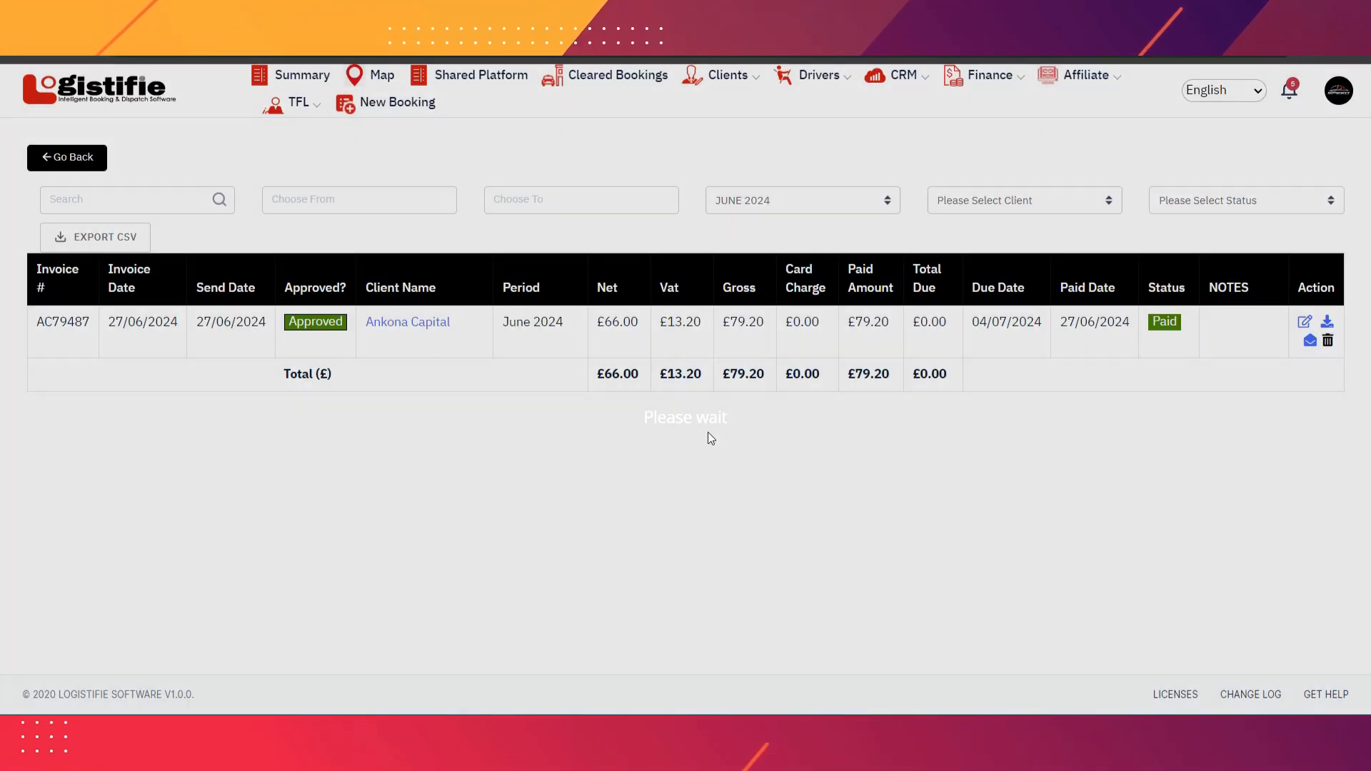
{"action": "left_click", "coordinate": [842, 151]}
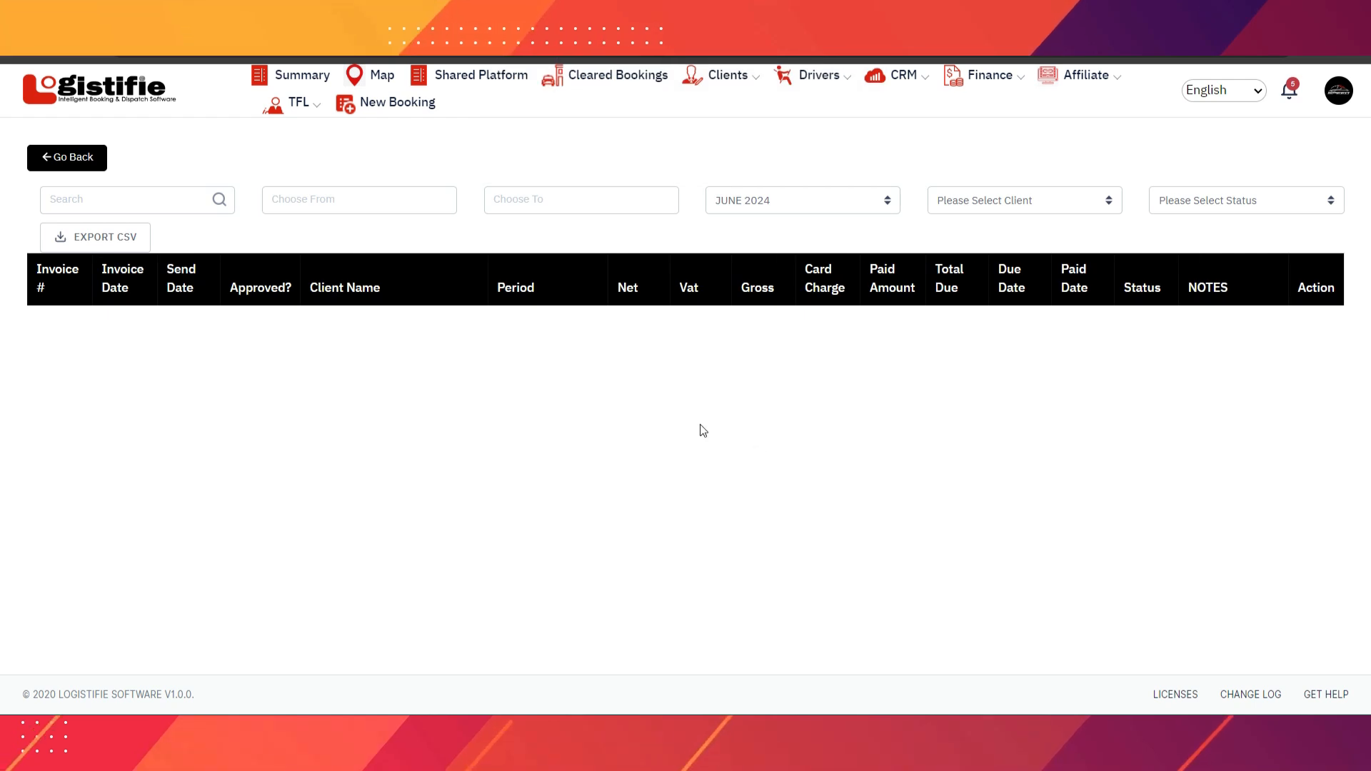
{"action": "left_click", "coordinate": [984, 81]}
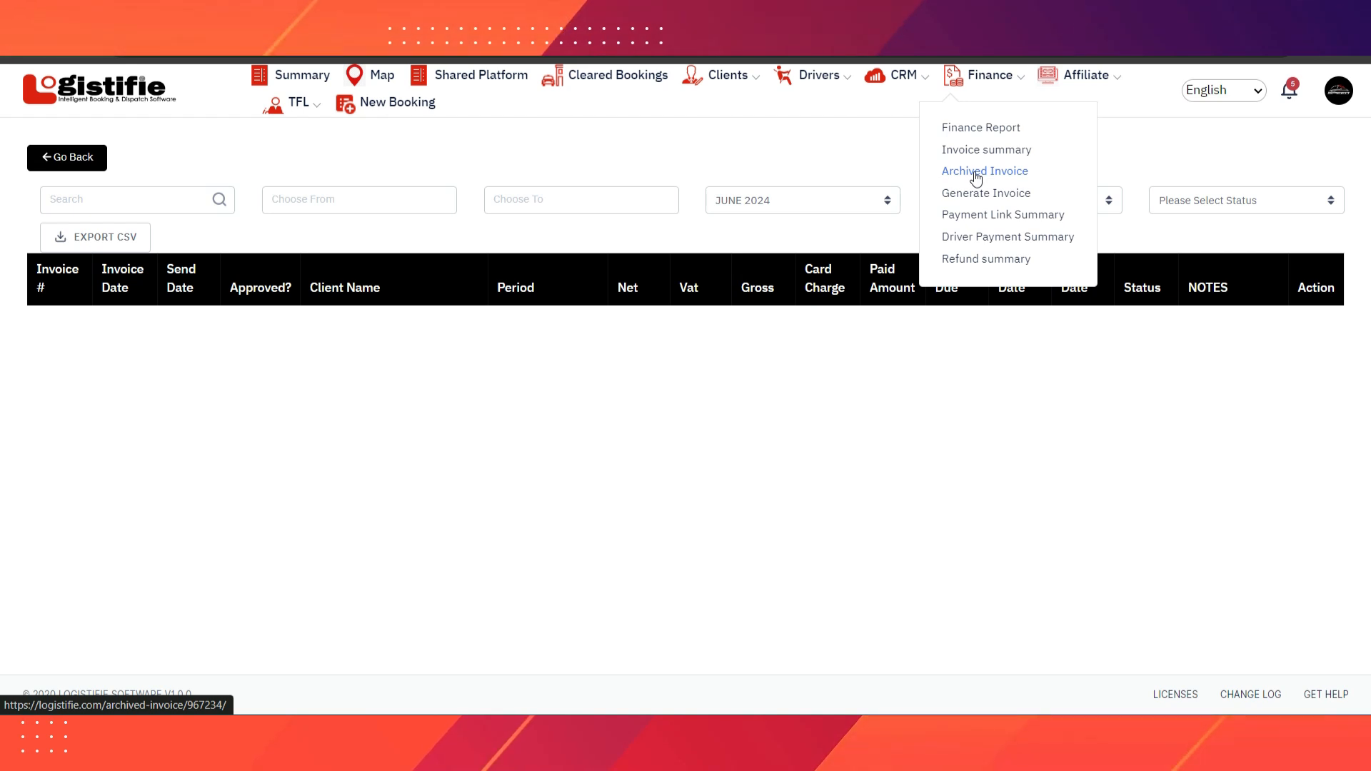
- View Archived Invoices, cancelling both restore and permanent deletion of the Ankona invoice
{"action": "left_click", "coordinate": [977, 174]}
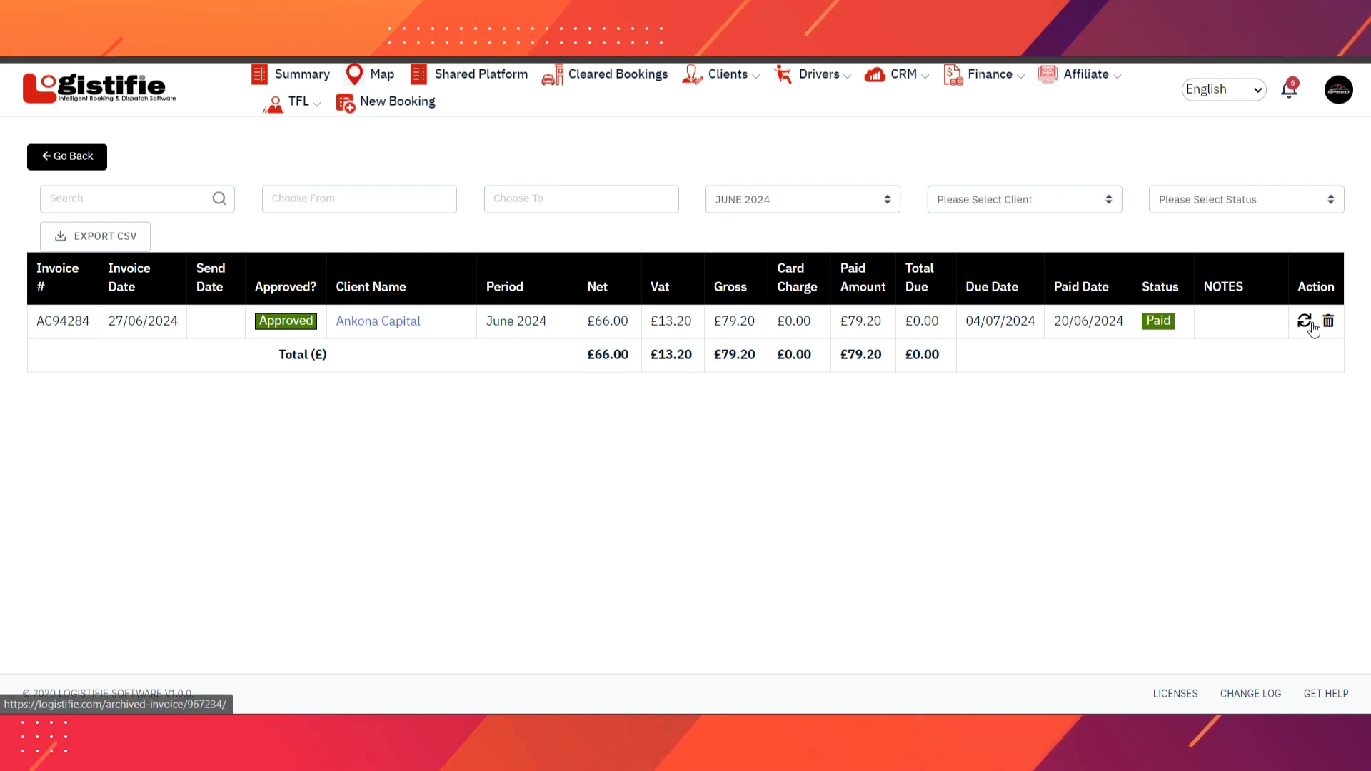
{"action": "left_click", "coordinate": [1303, 321]}
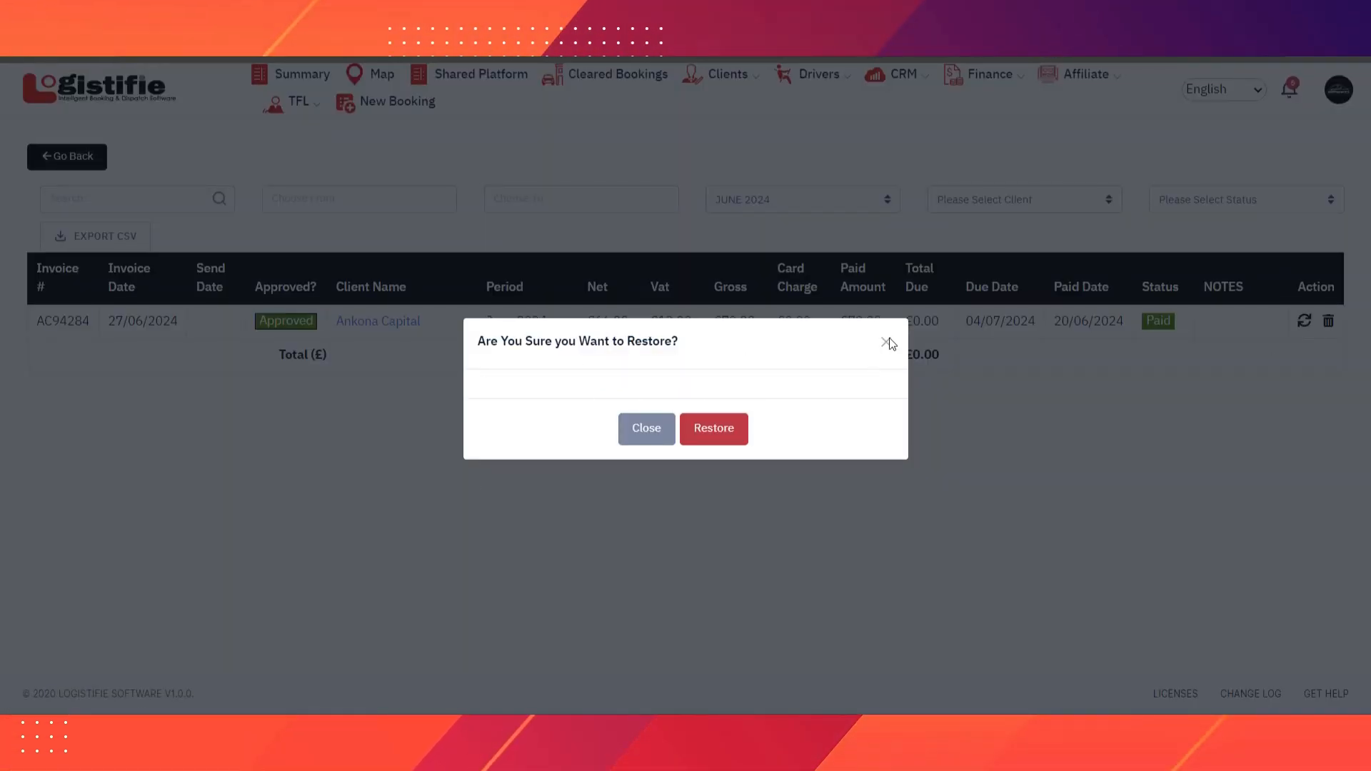
{"action": "left_click", "coordinate": [643, 434]}
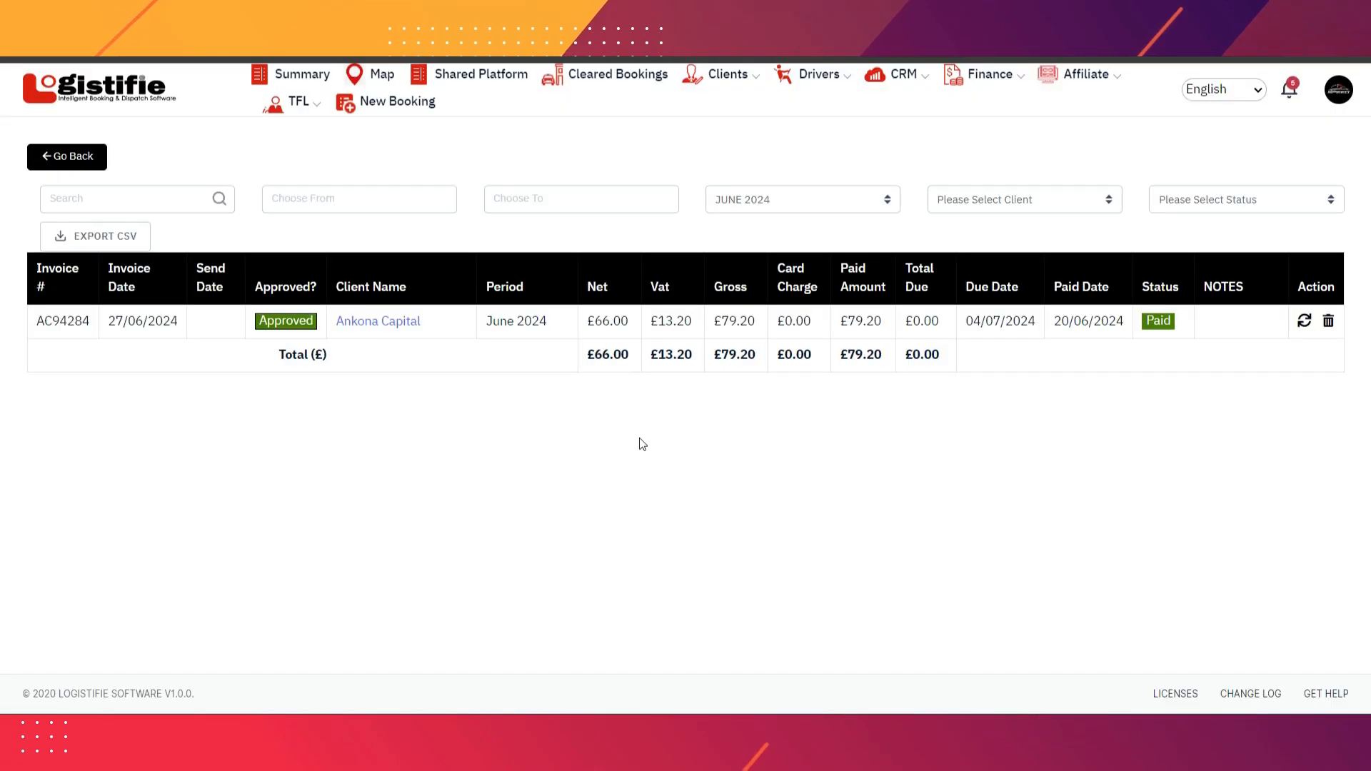
{"action": "left_click", "coordinate": [1326, 323]}
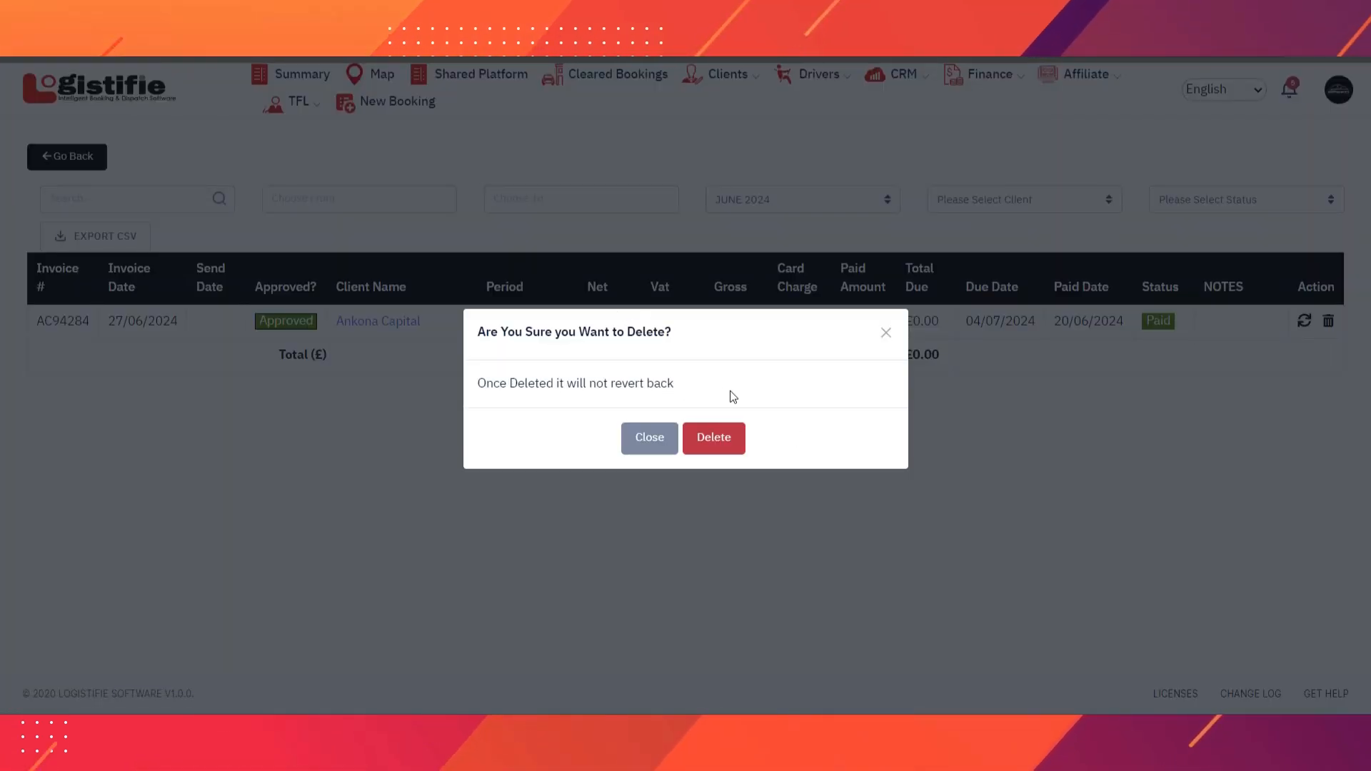
{"action": "left_click", "coordinate": [886, 332]}
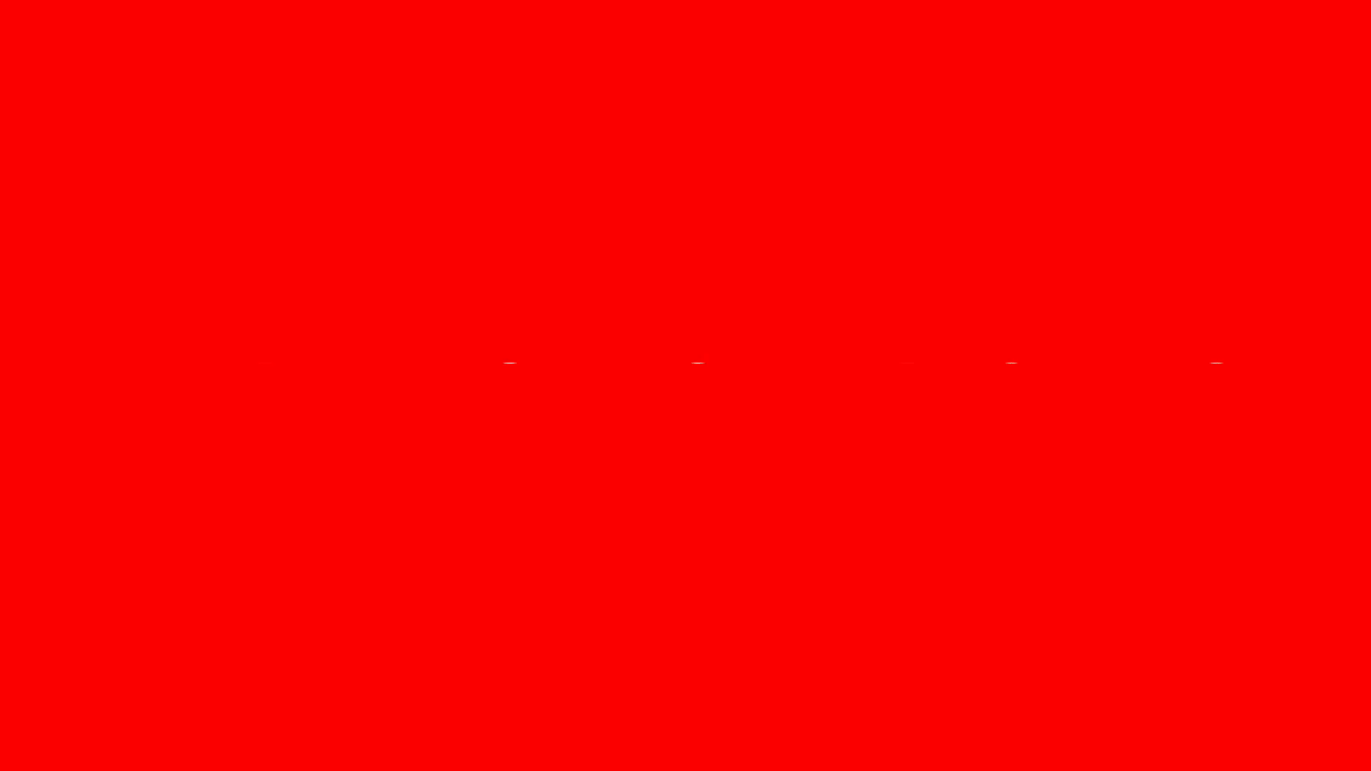